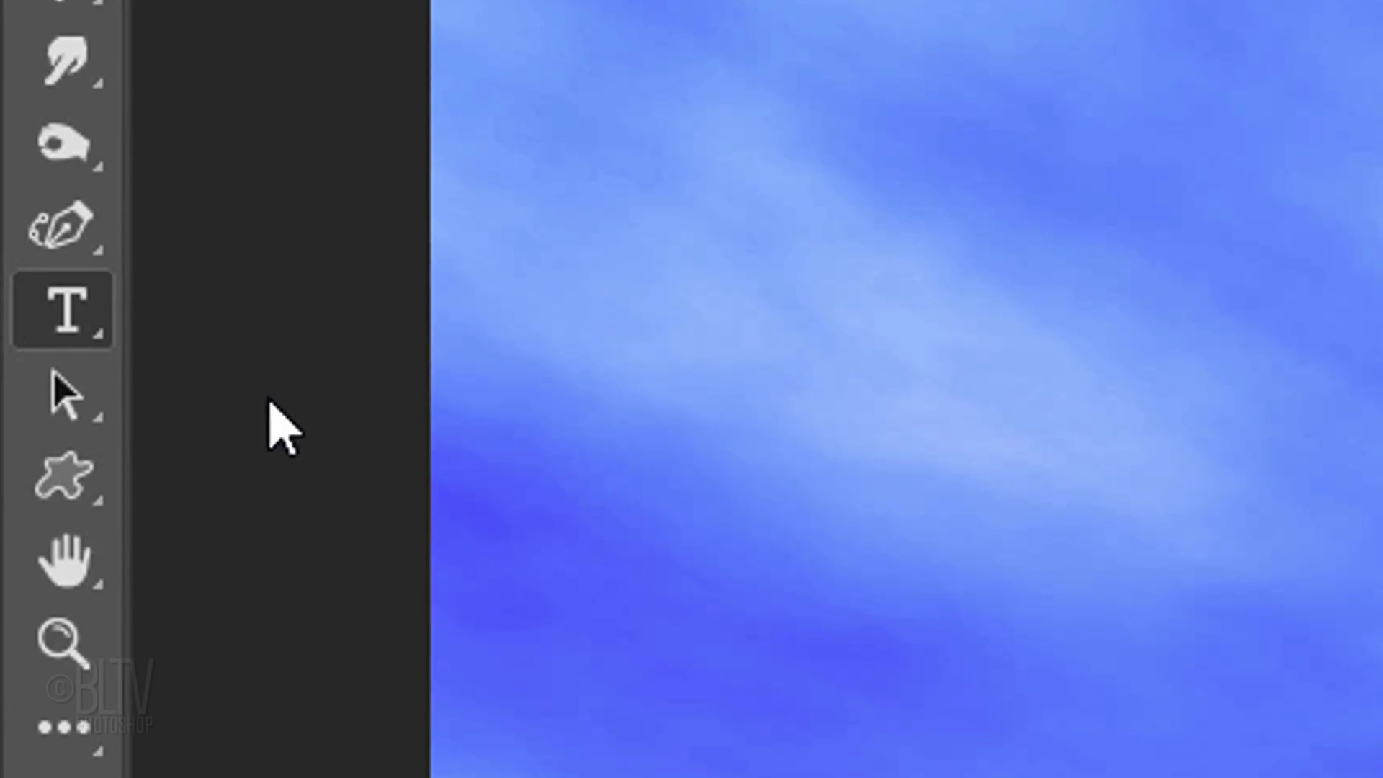
# Type SKY and WRITING on two lines in Kozuka Gothic Pro with the Horizontal Type Tool.
pyautogui.rightClick(60, 317)
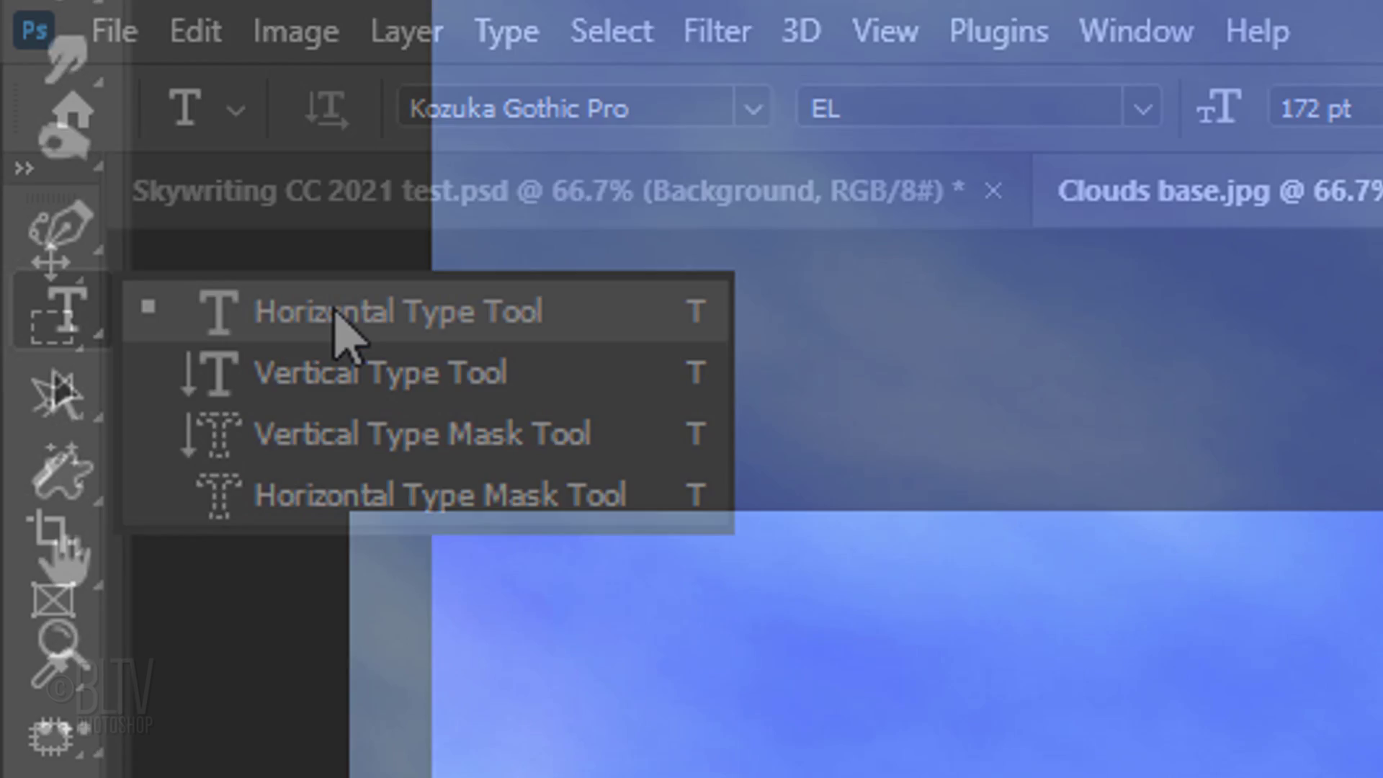
pyautogui.click(339, 317)
pyautogui.click(753, 105)
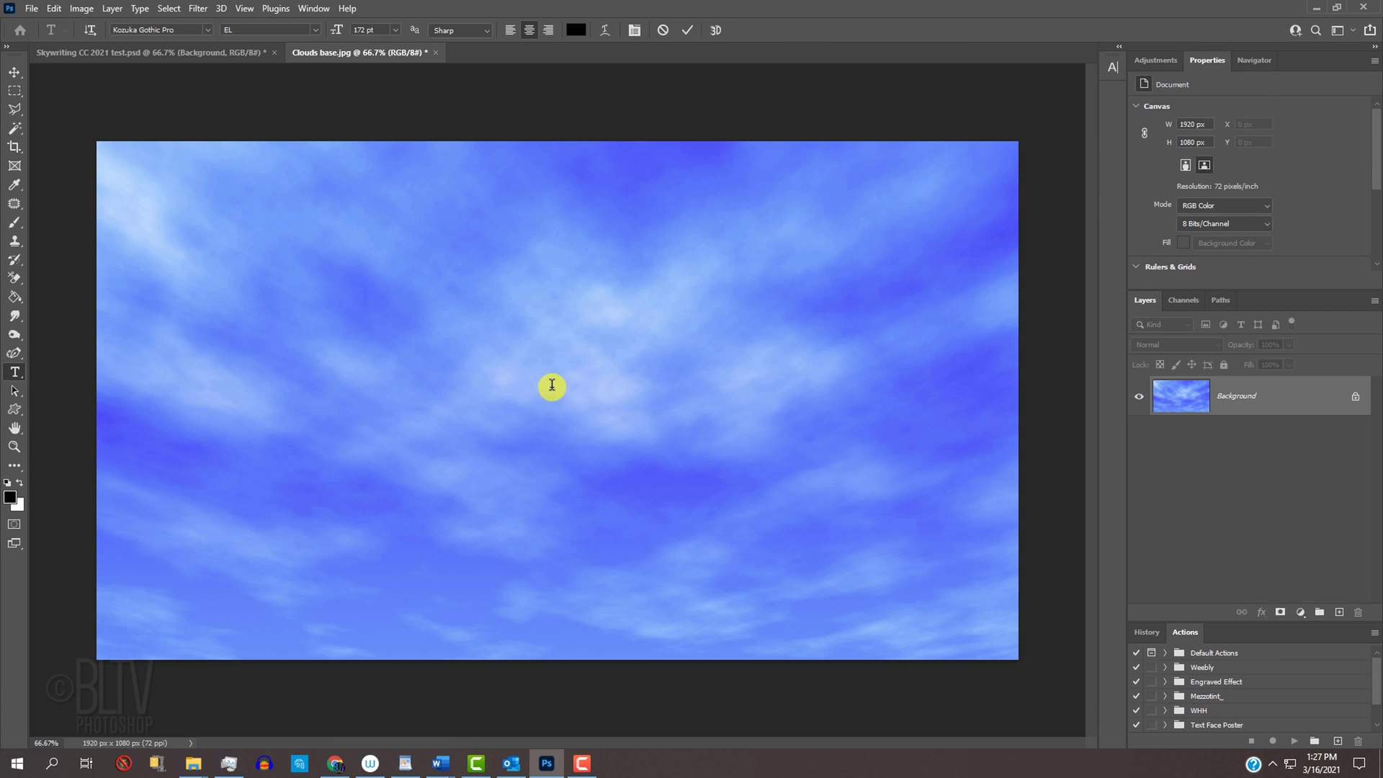
pyautogui.click(548, 384)
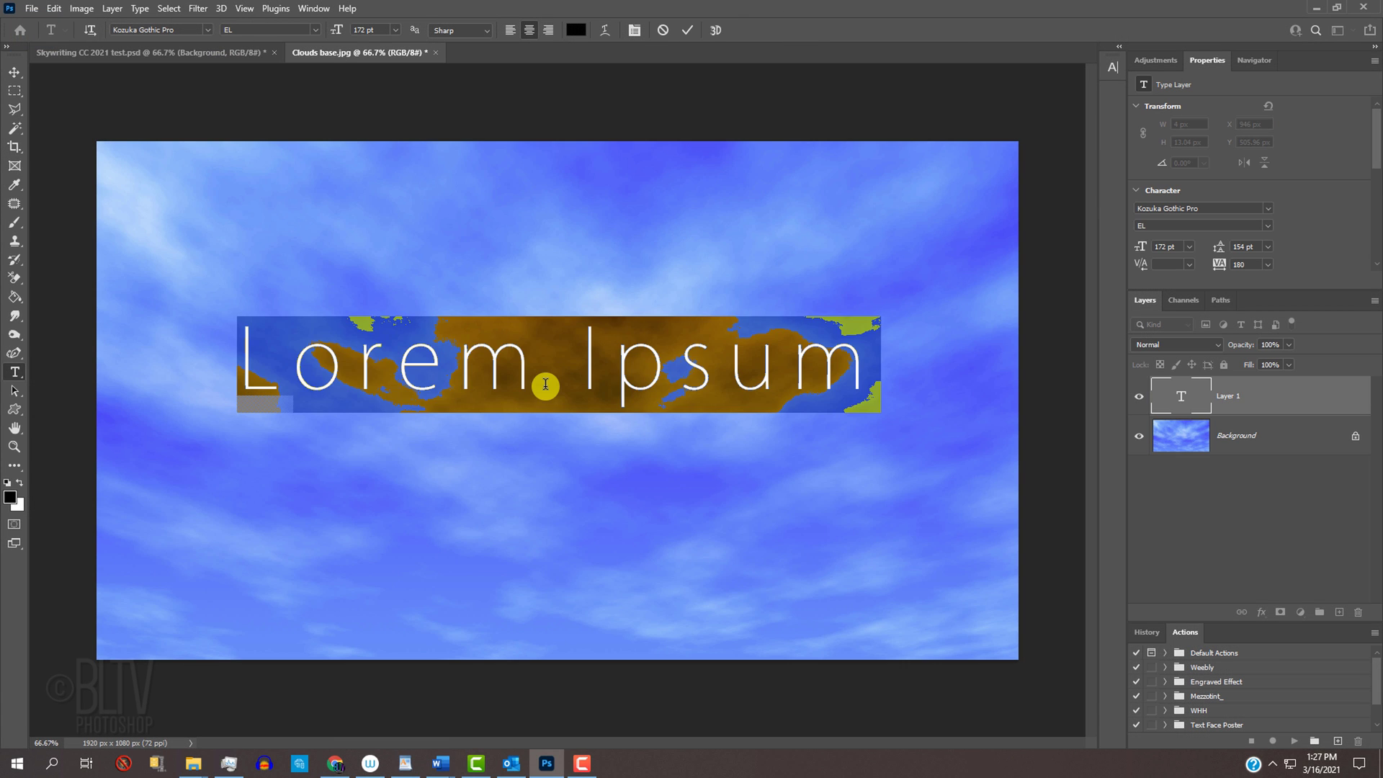
pyautogui.write('SKY')
pyautogui.press('Return')
pyautogui.write('WRITIN')
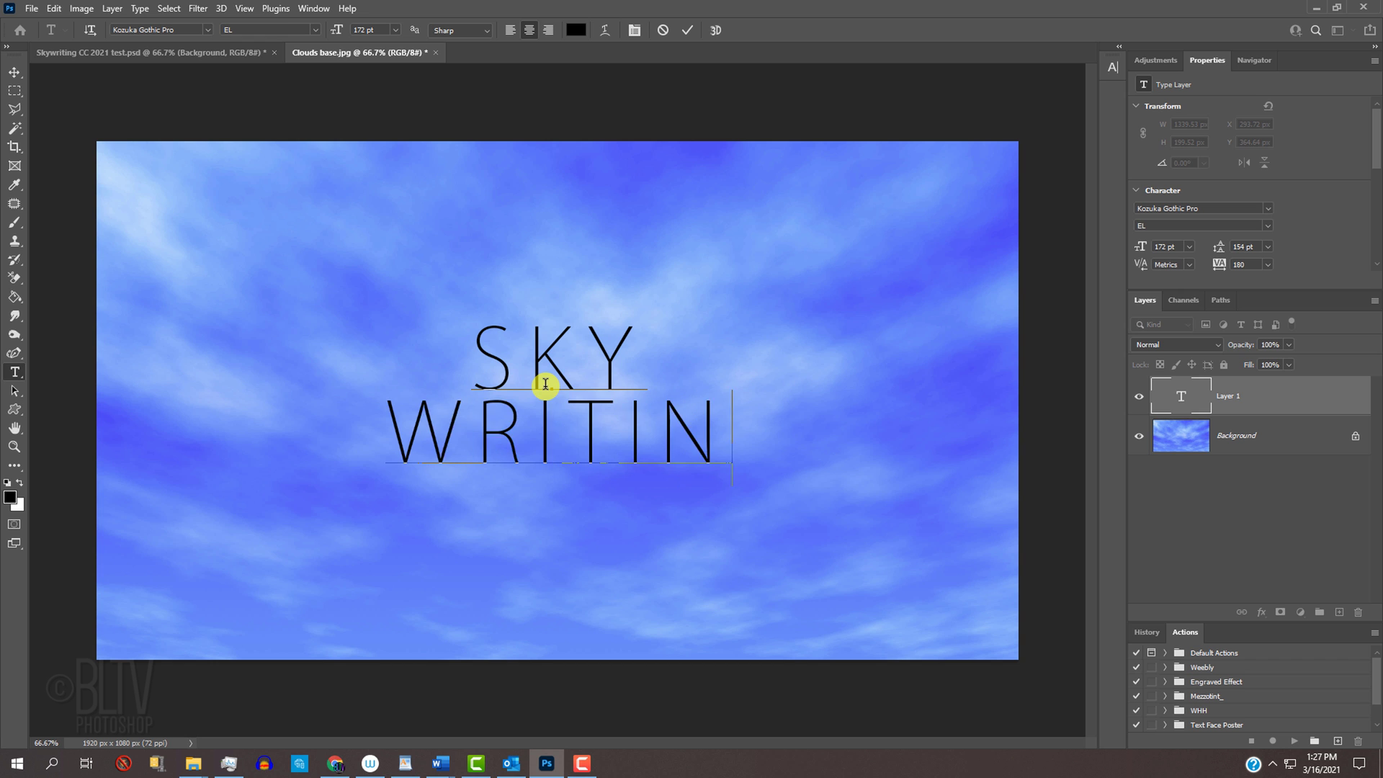
pyautogui.write('G')
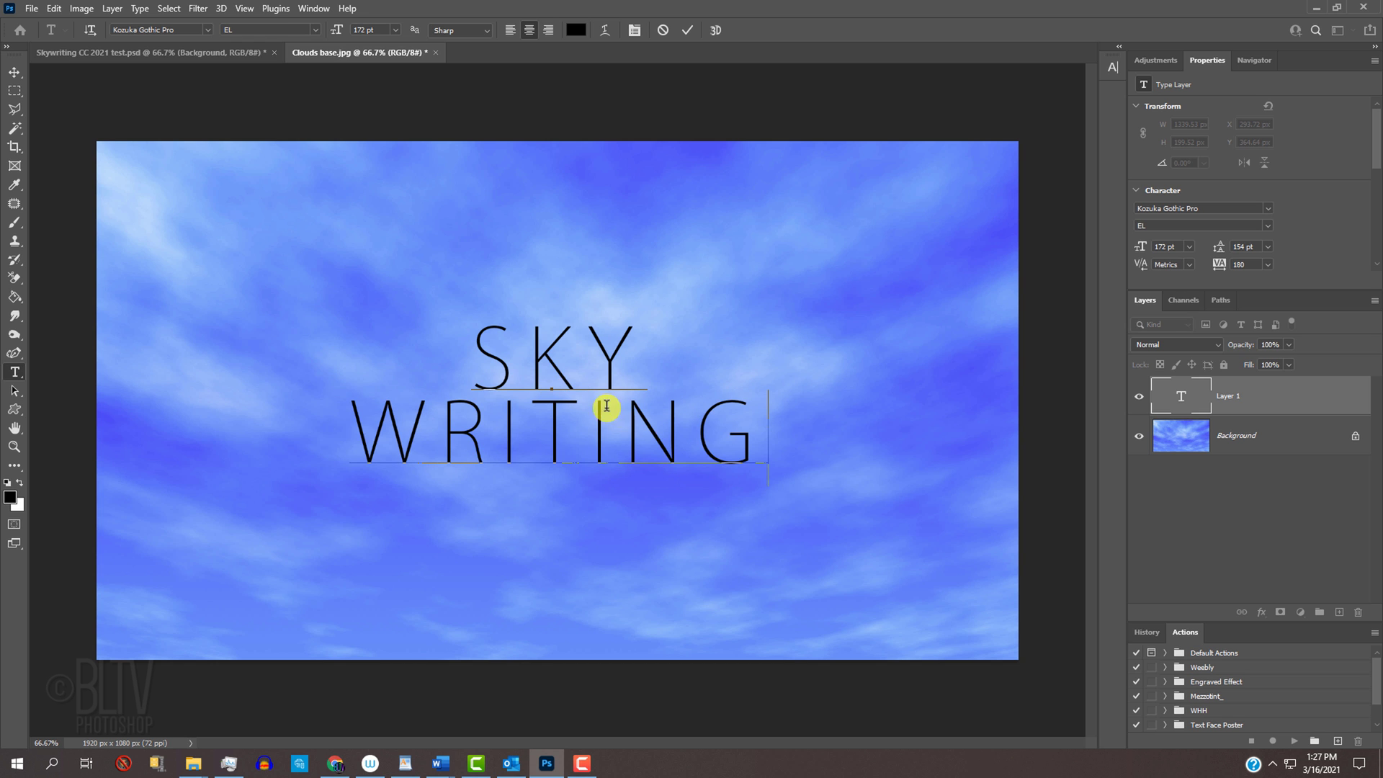
# Select all the SKY WRITING text and resize it to 320 pt.
pyautogui.moveTo(747, 463); pyautogui.dragTo(364, 318)
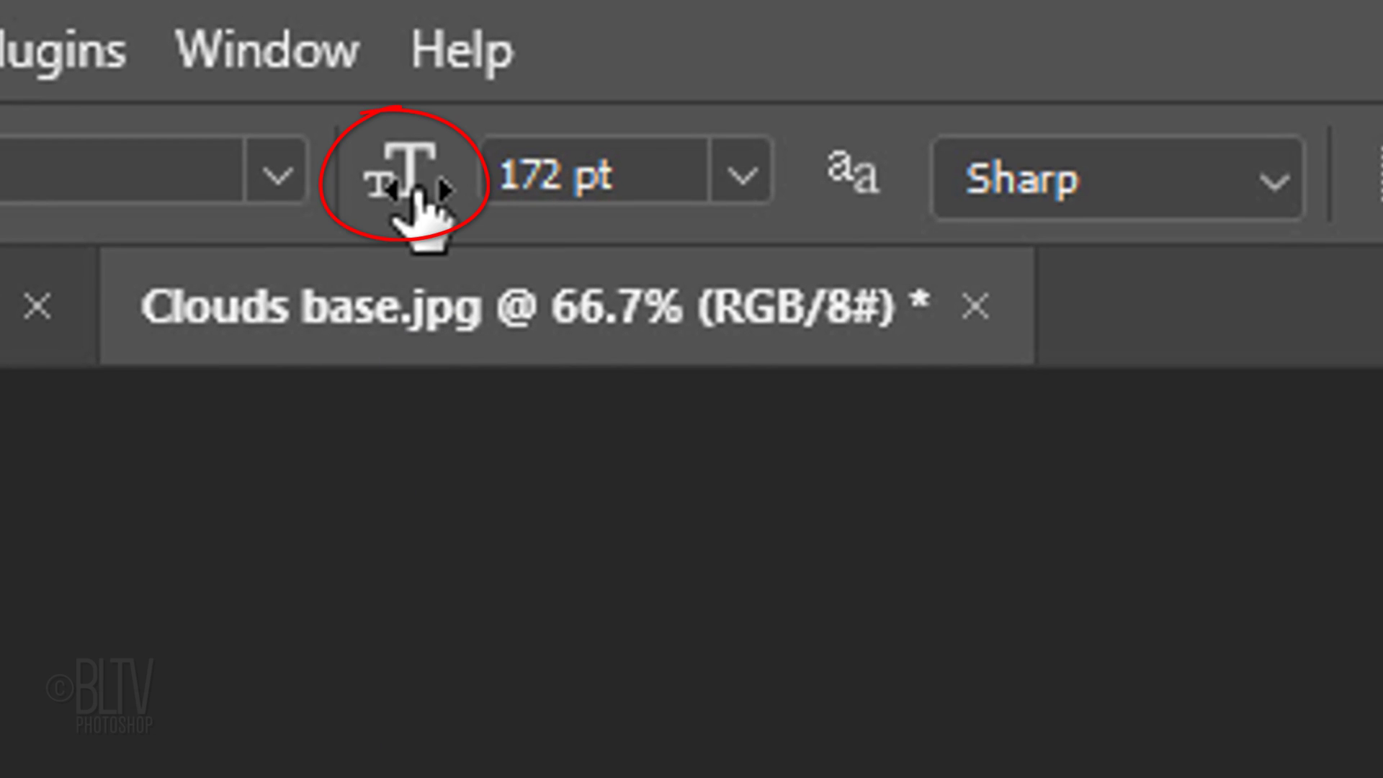
pyautogui.moveTo(425, 183); pyautogui.dragTo(1382, 201)
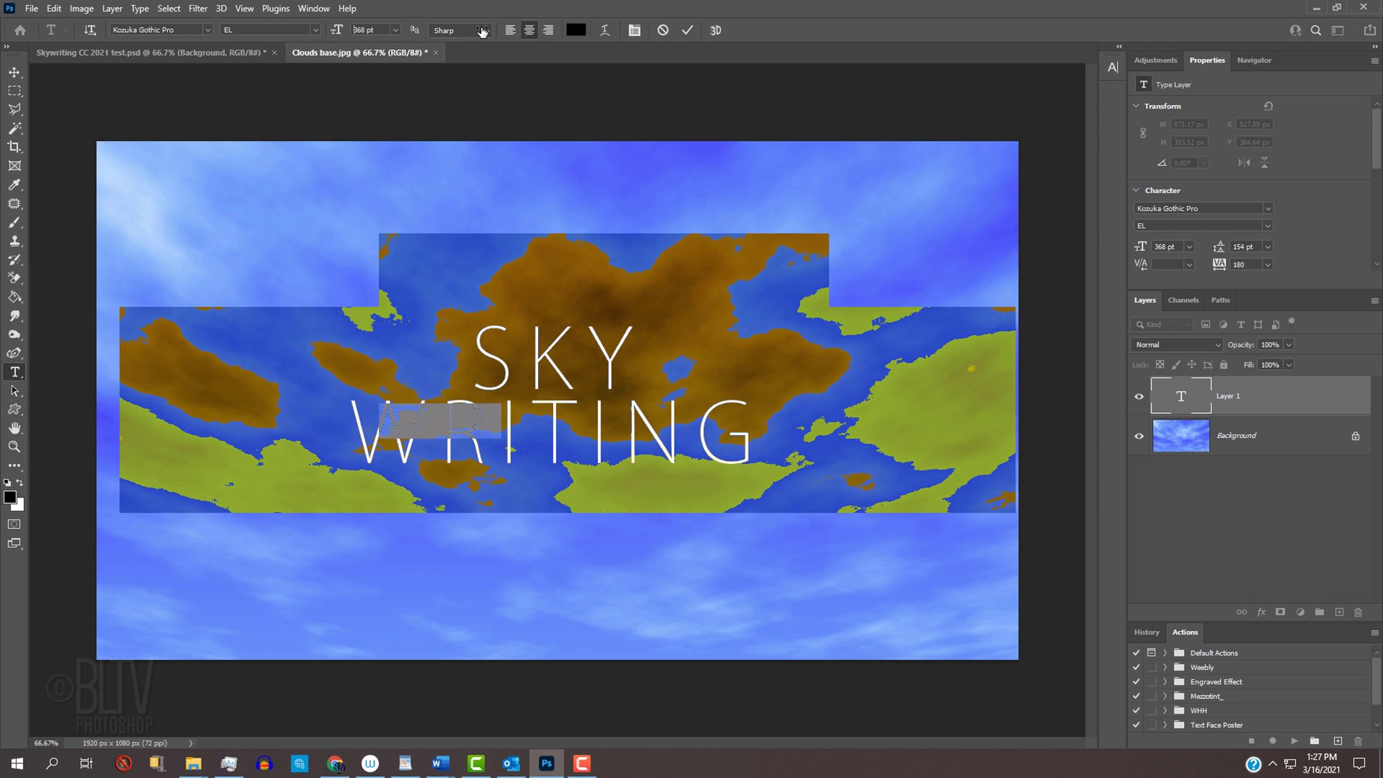
pyautogui.moveTo(509, 34); pyautogui.dragTo(444, 65)
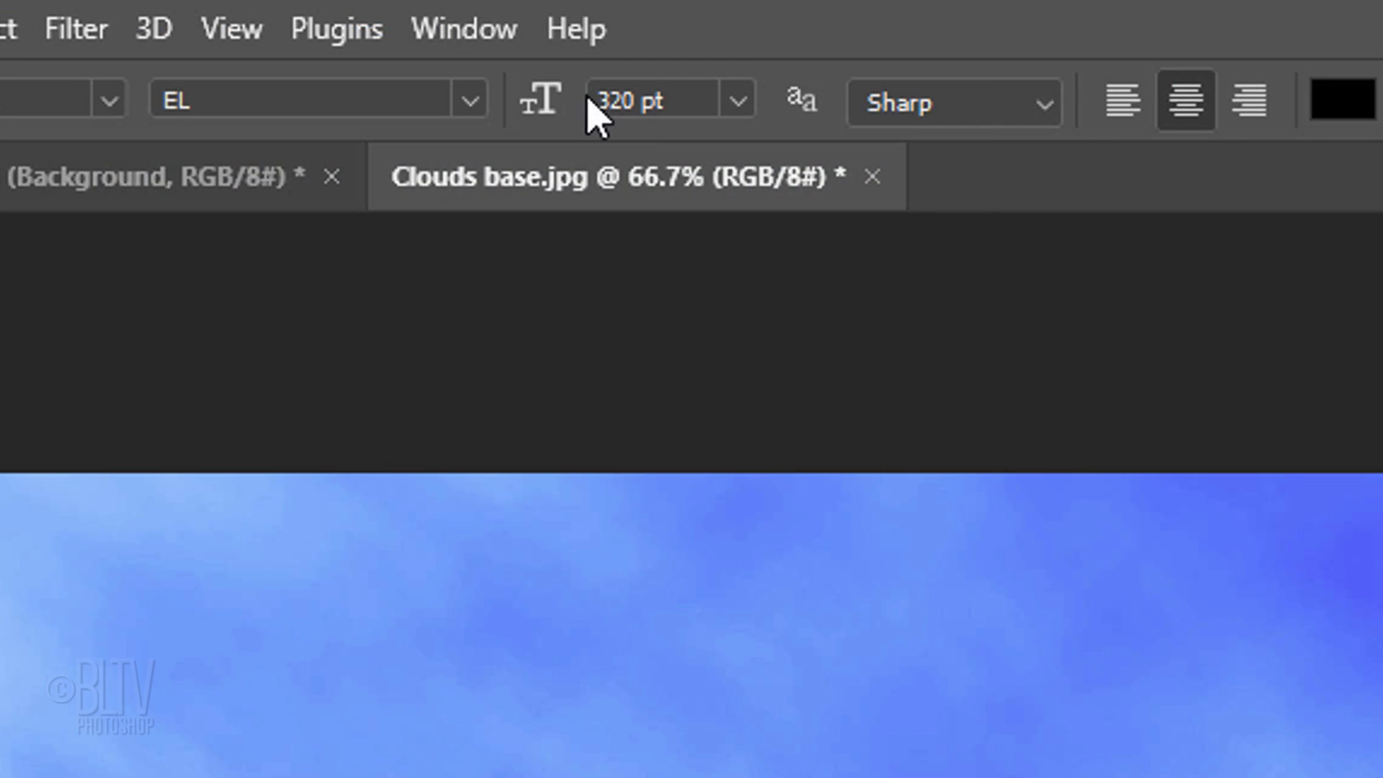
# In the Character panel, set SKY WRITING leading to 309 pt and tracking to 180.
pyautogui.click(320, 9)
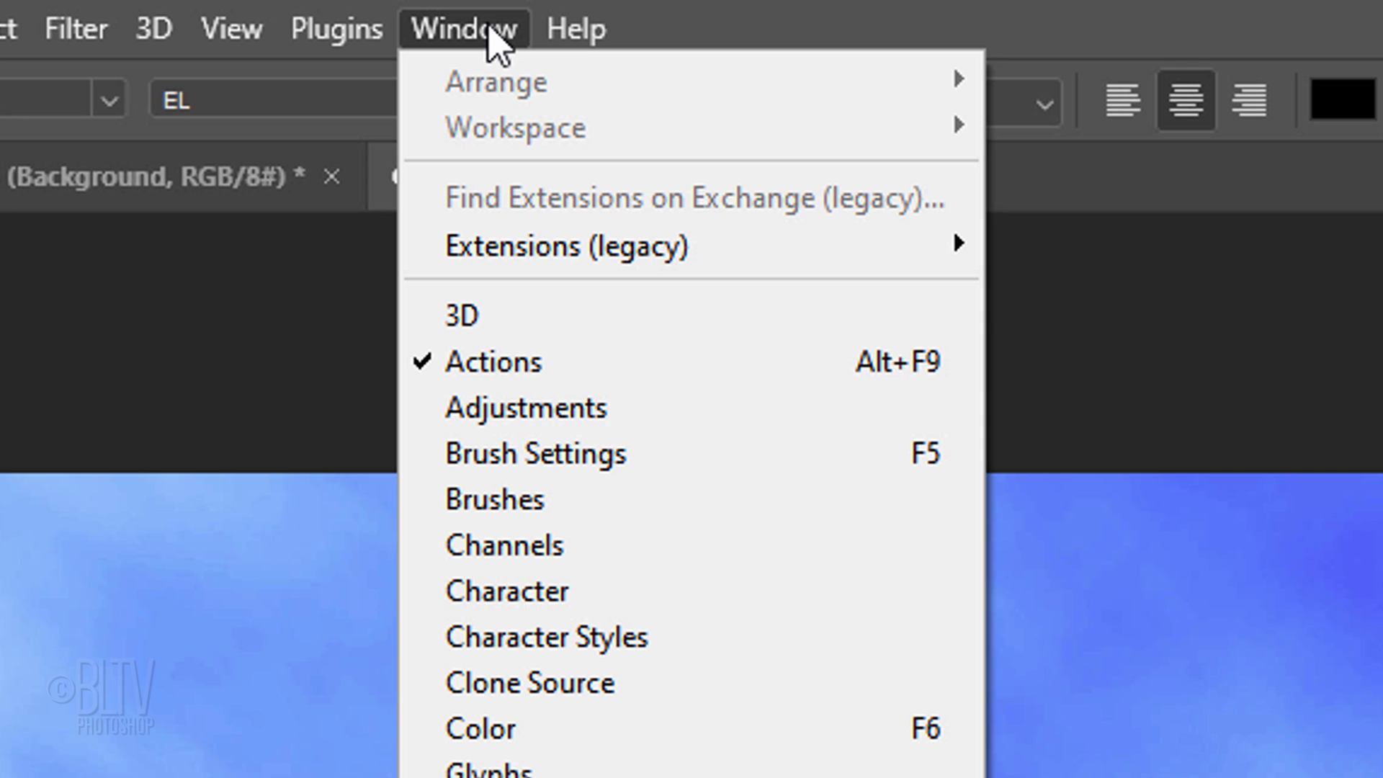
pyautogui.click(517, 593)
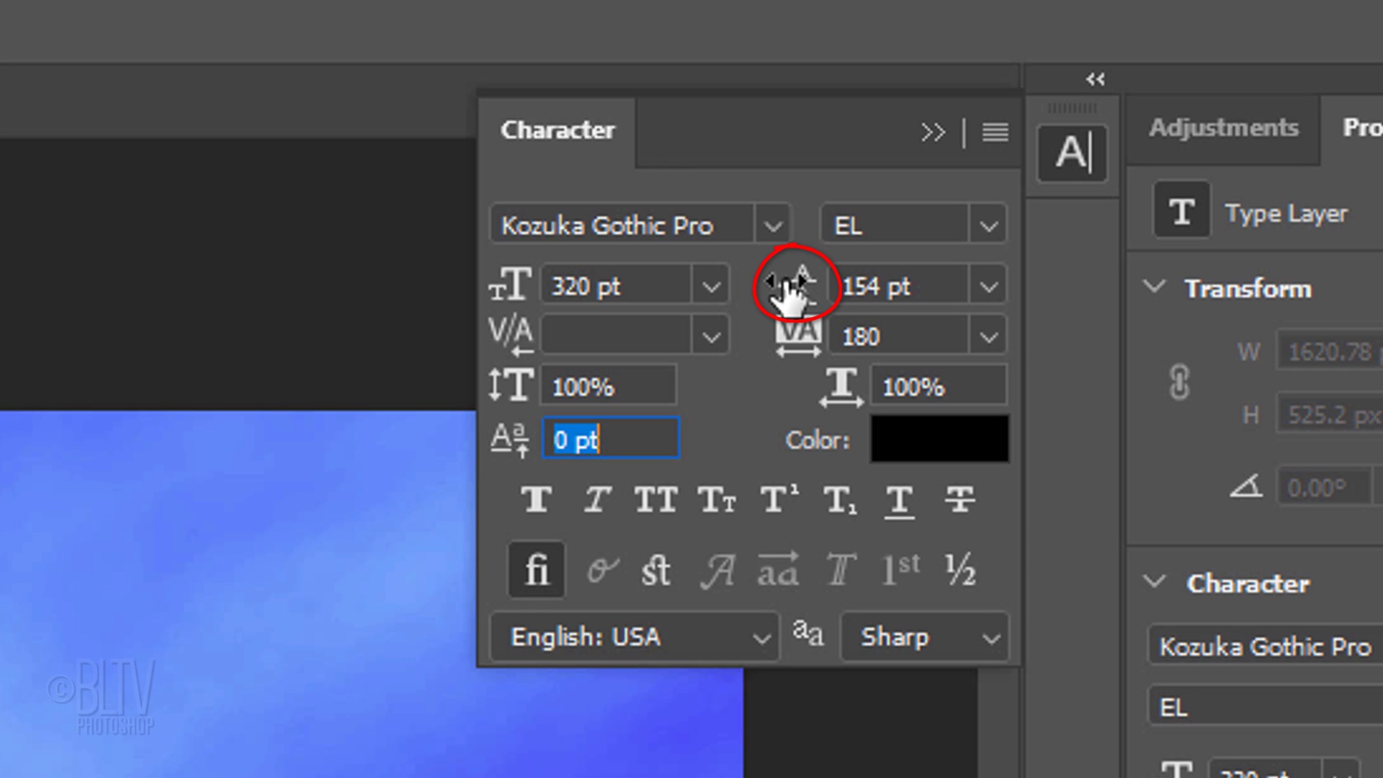
pyautogui.moveTo(789, 288); pyautogui.dragTo(605, 322)
pyautogui.moveTo(979, 114); pyautogui.dragTo(1136, 109)
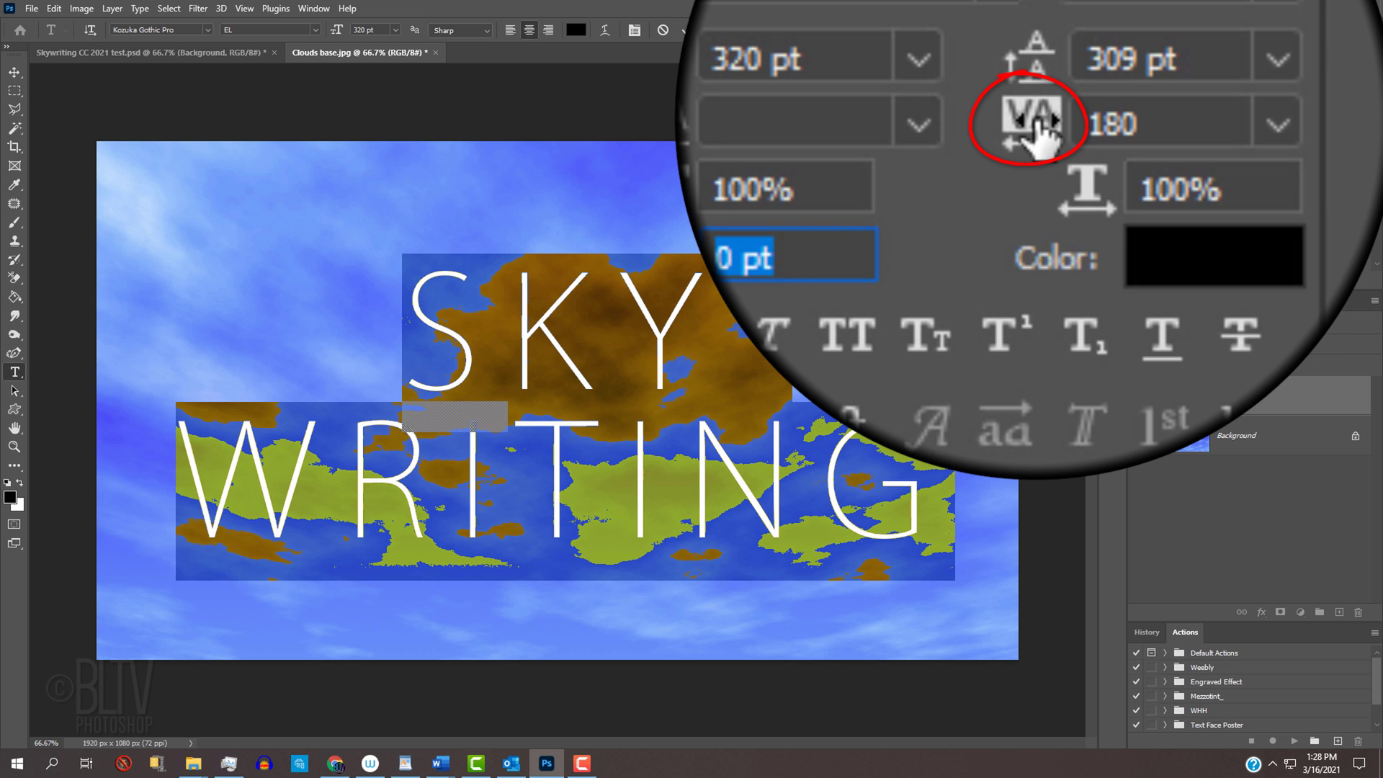
pyautogui.moveTo(1038, 129)
pyautogui.mouseDown()
pyautogui.moveTo(1024, 130)
pyautogui.moveTo(1035, 129)
pyautogui.mouseUp()
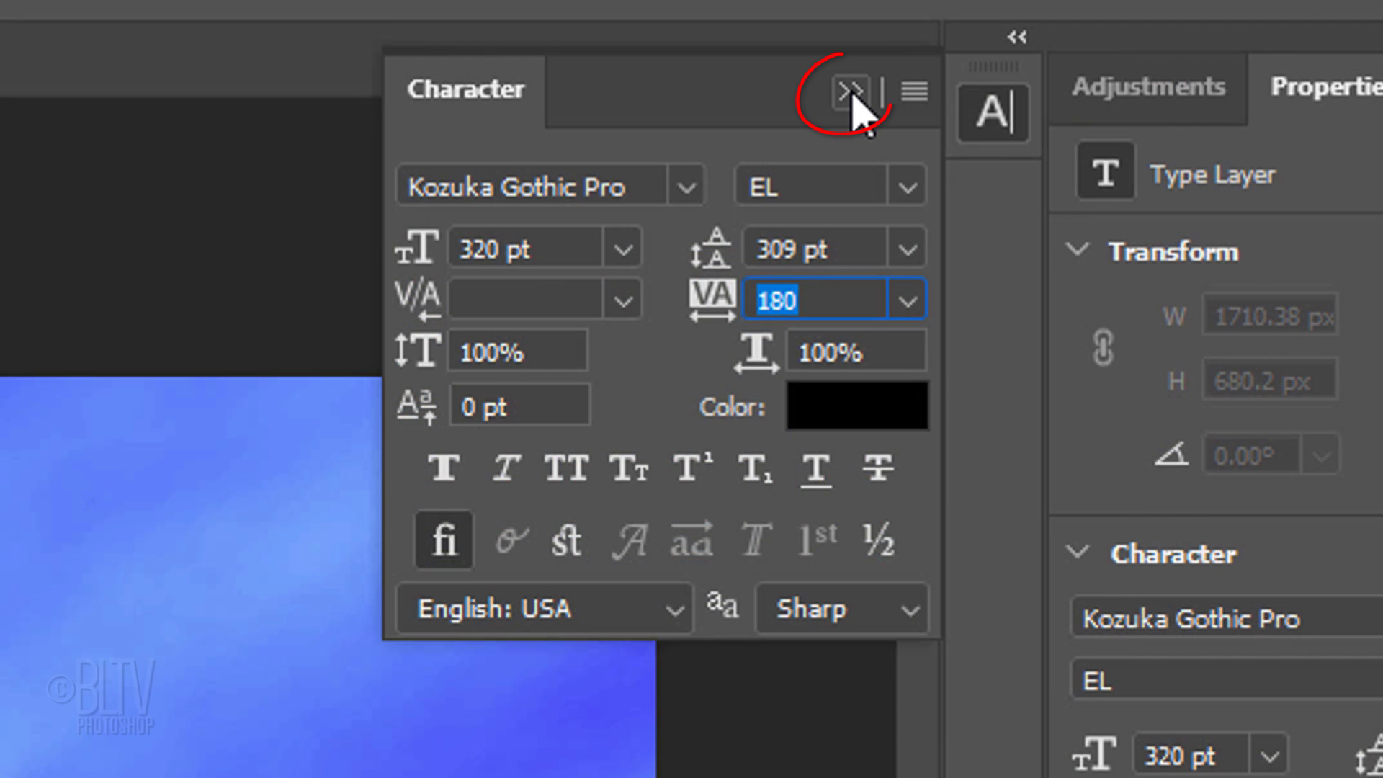
# Align the text to the vertical and horizontal centres of the full-canvas selection, then deselect.
pyautogui.click(853, 95)
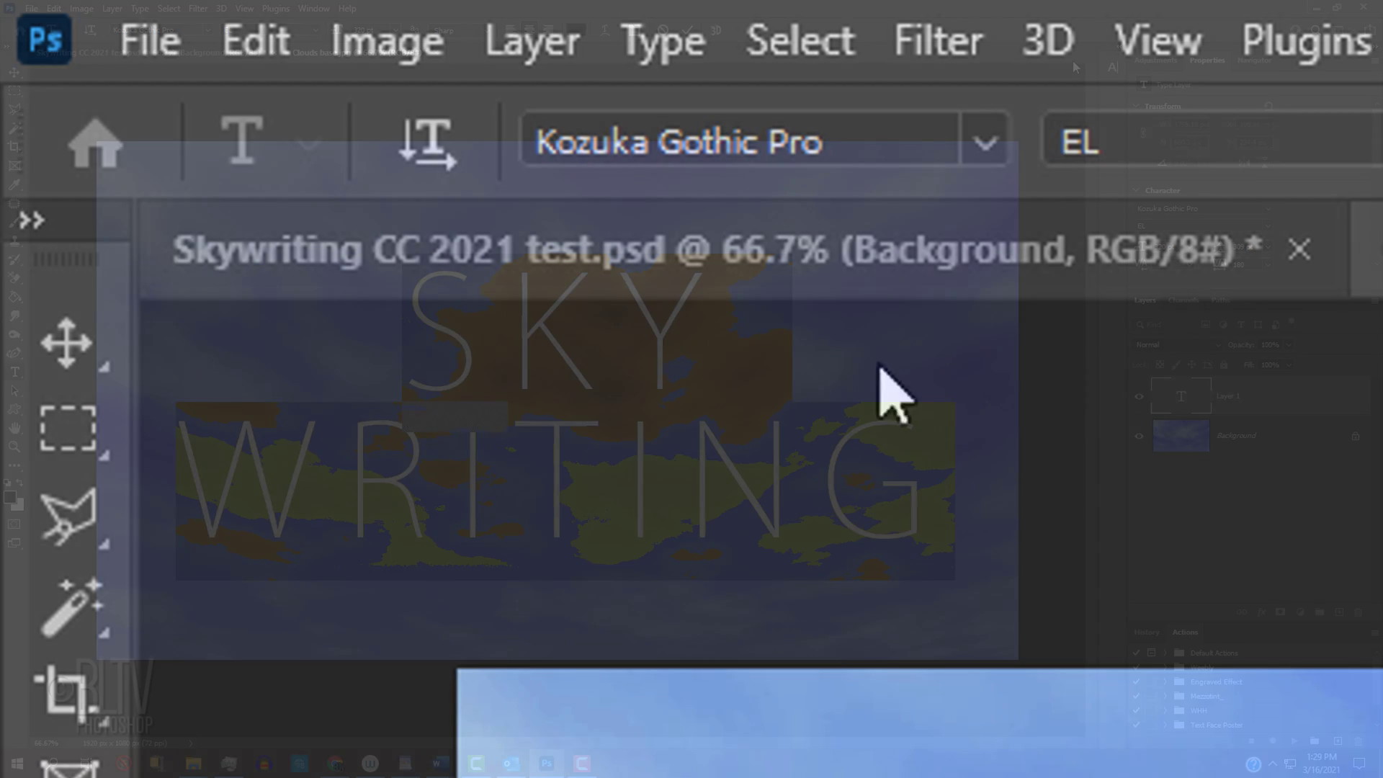
pyautogui.click(16, 73)
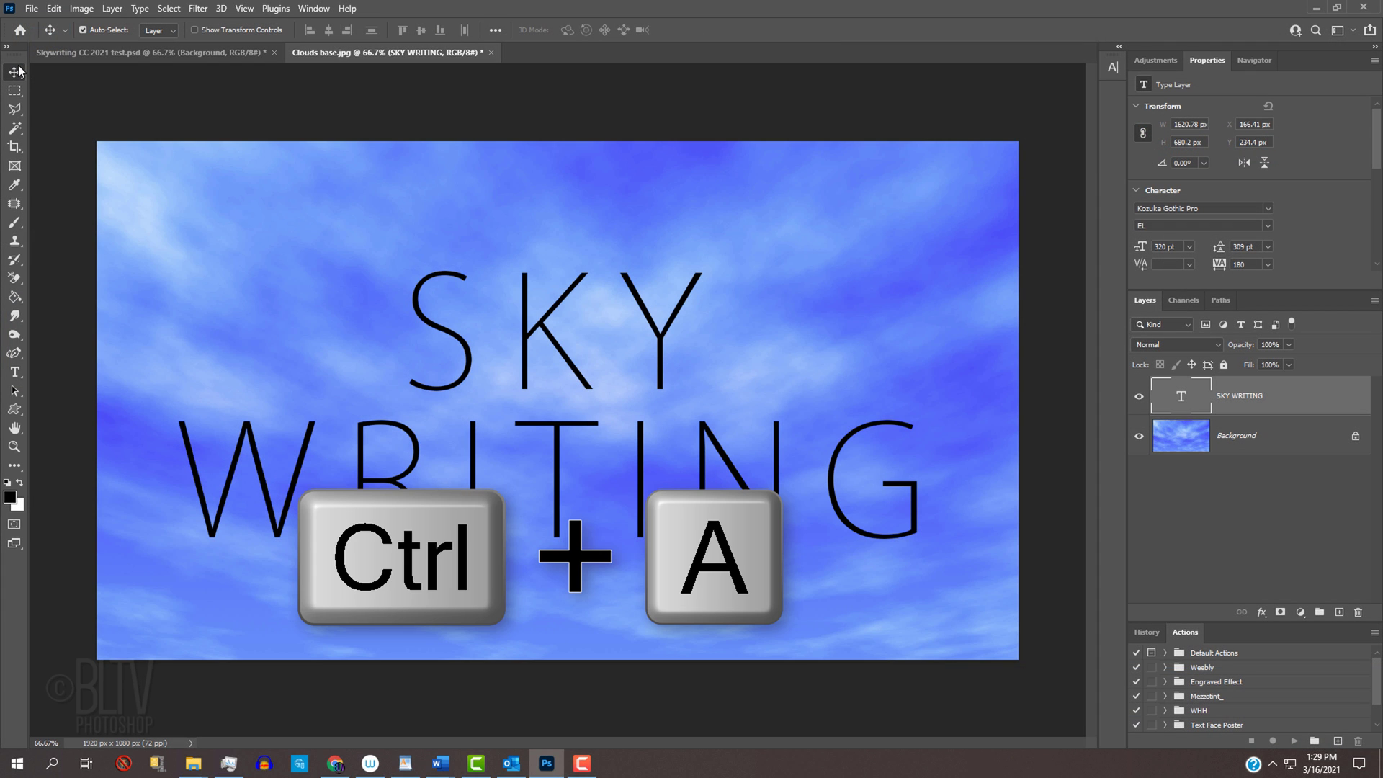
pyautogui.hotkey('ctrl', 'a')
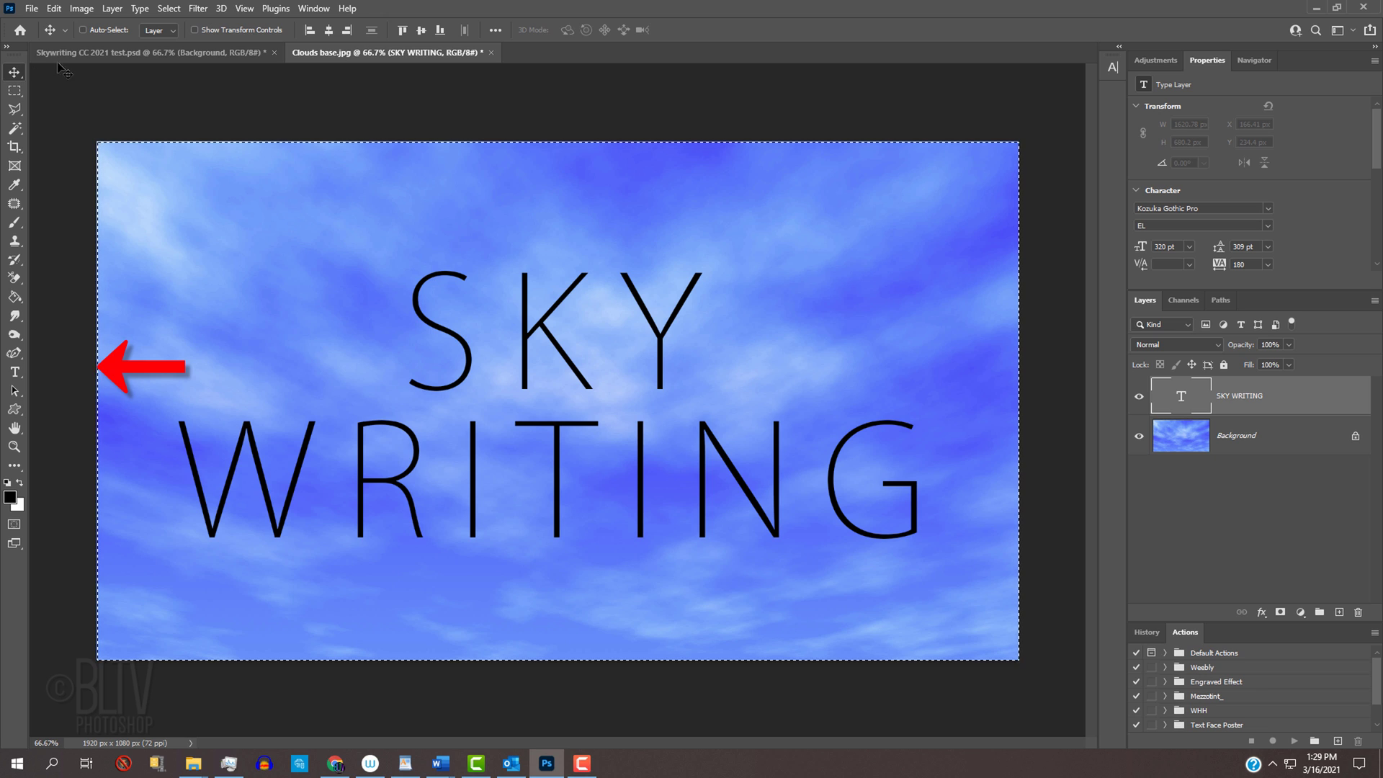
pyautogui.click(420, 30)
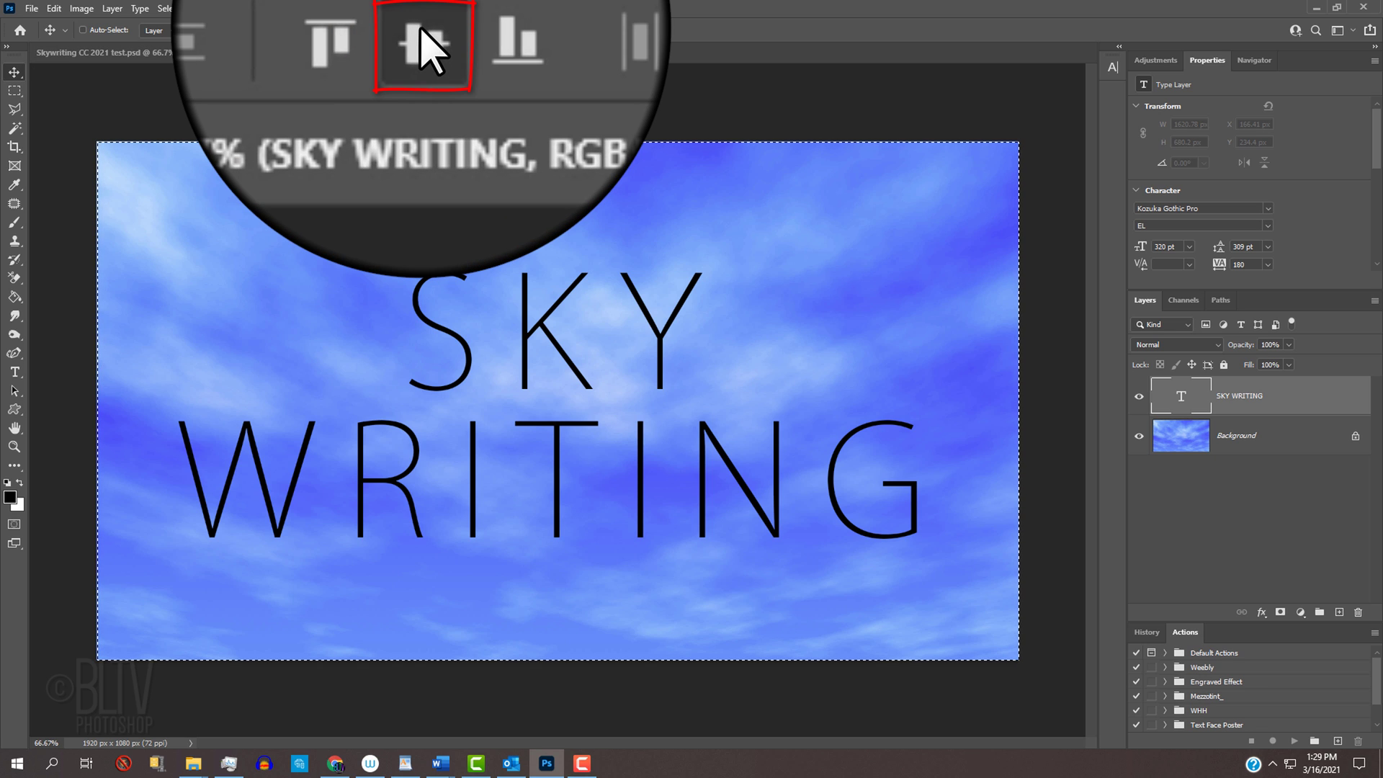
pyautogui.click(421, 30)
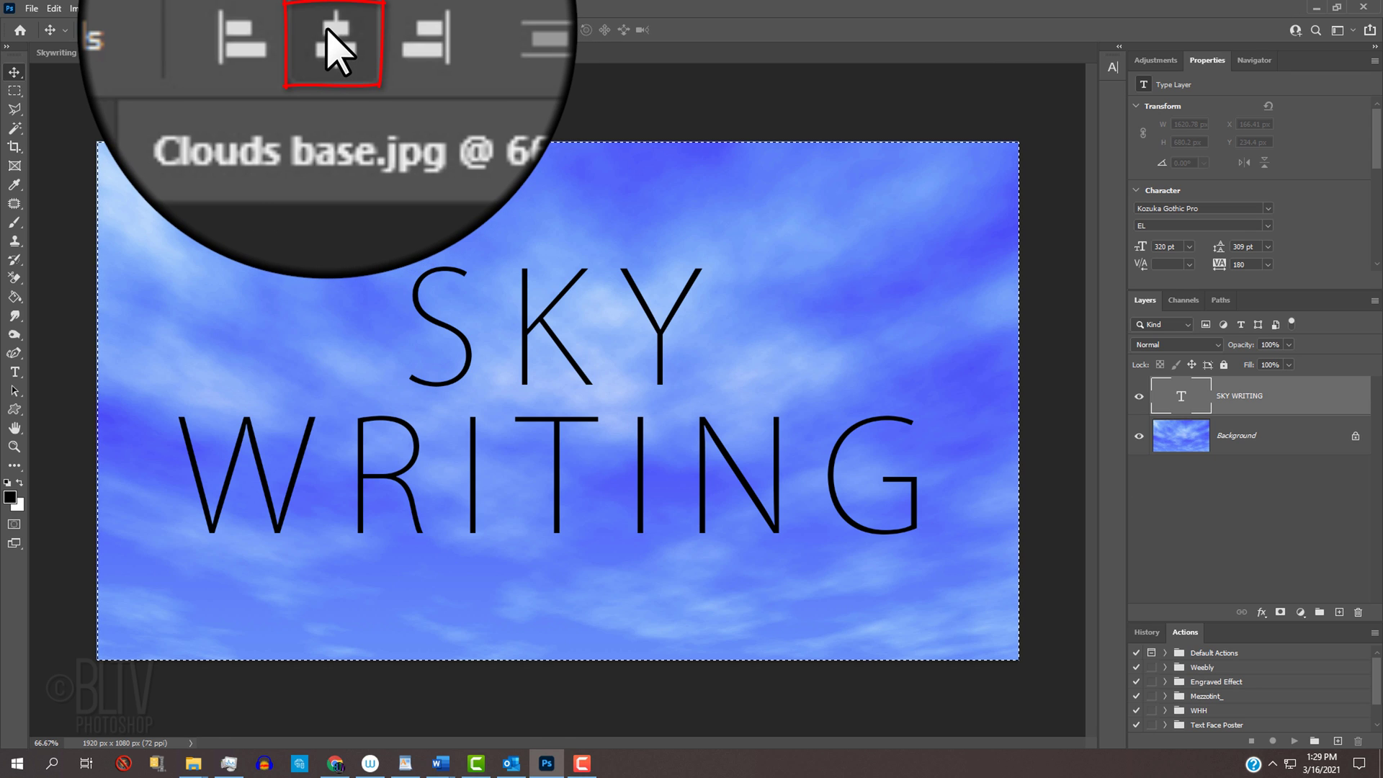
pyautogui.click(329, 29)
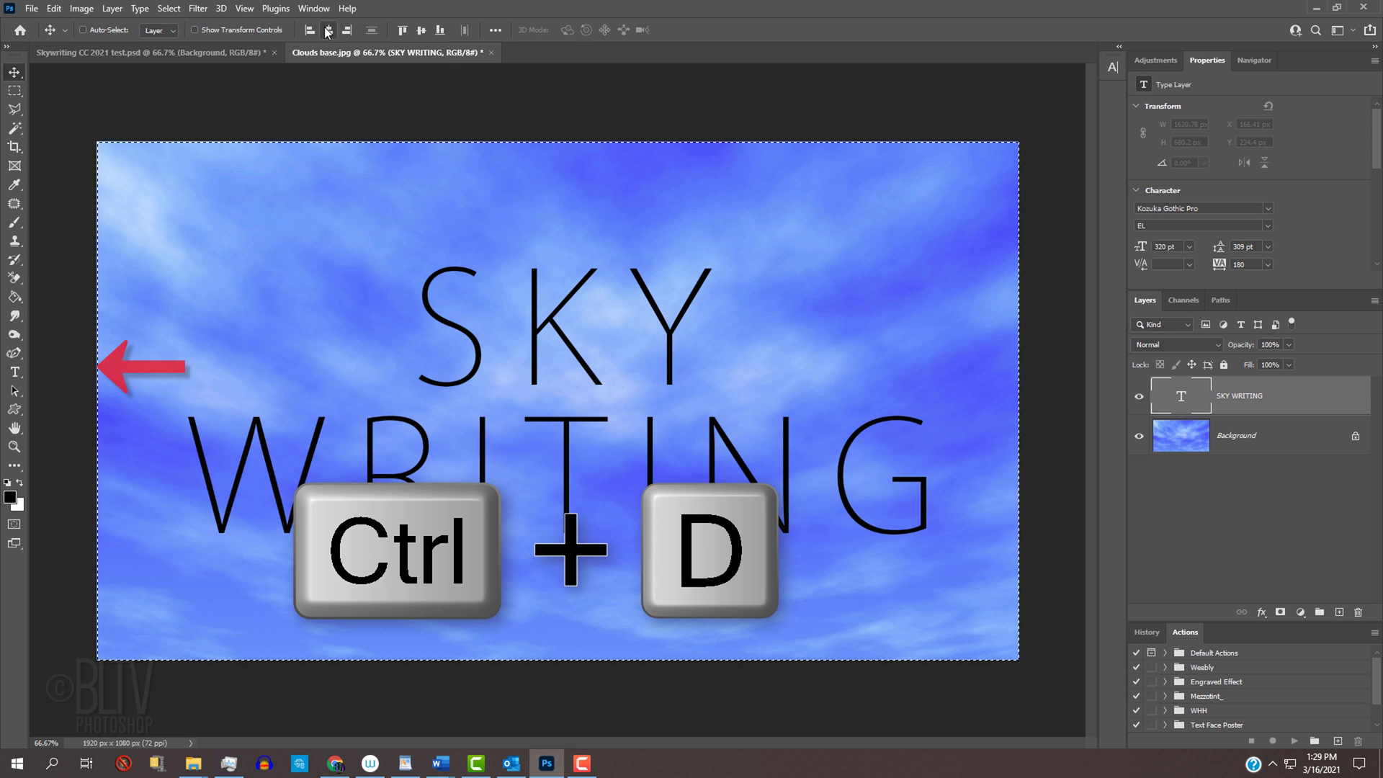
pyautogui.hotkey('ctrl', 'd')
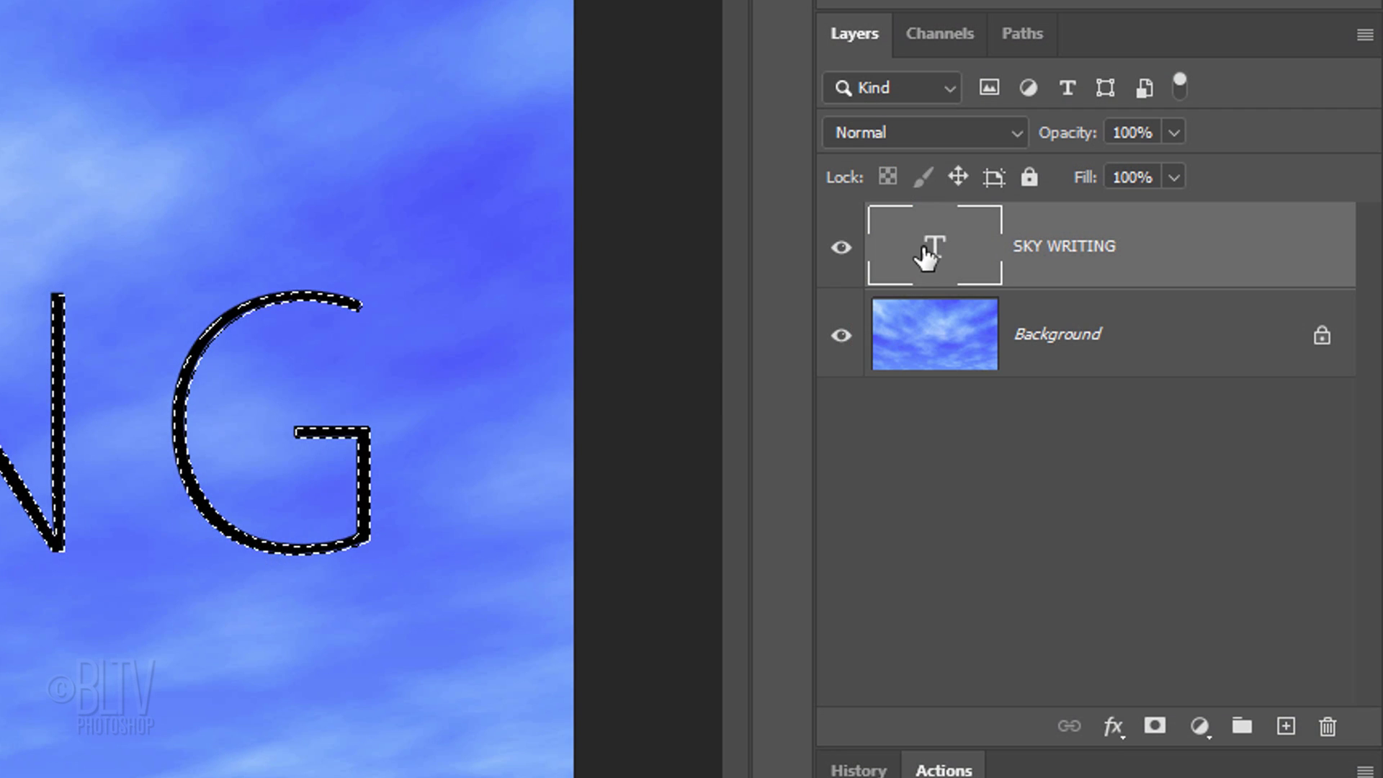
# Hide the text layer, add empty Layer 1, and make a work path from the letter outlines.
pyautogui.click(840, 251)
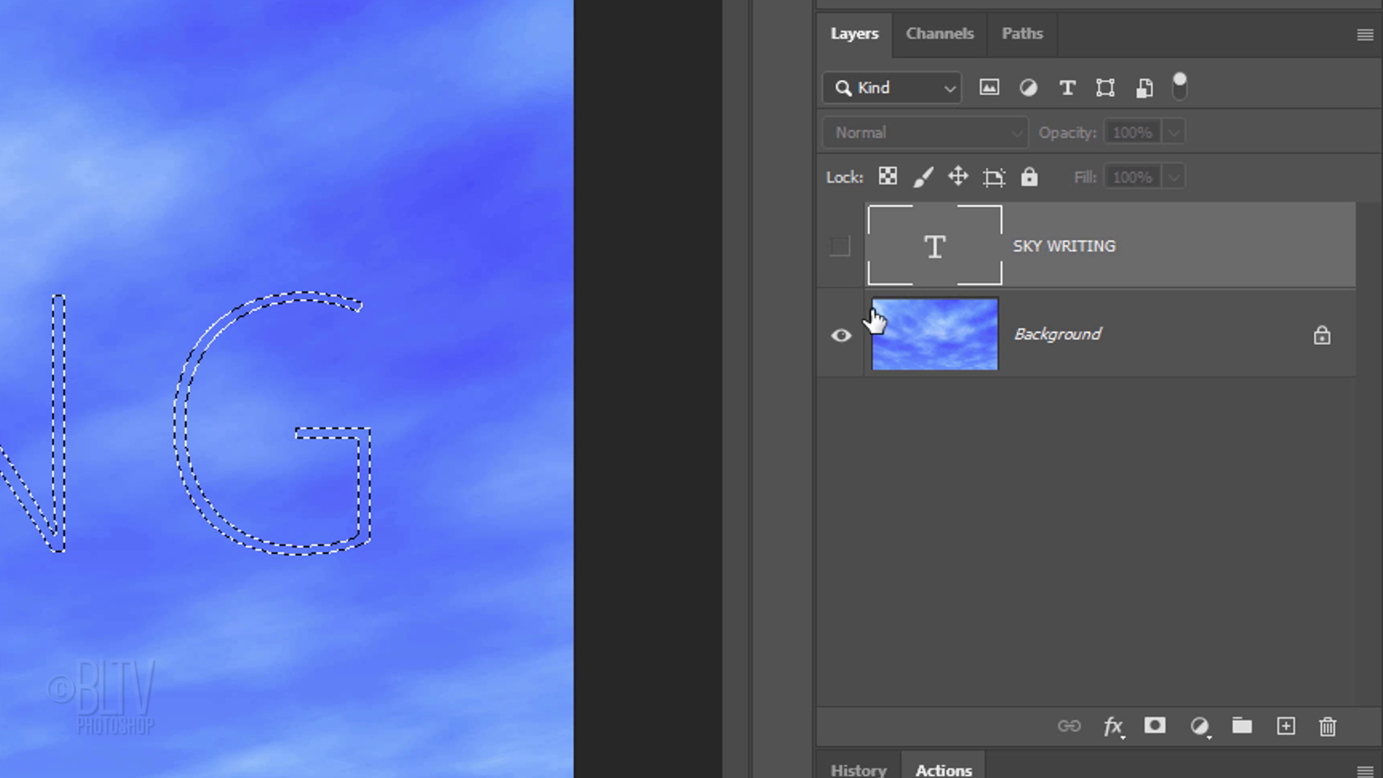
pyautogui.click(1286, 727)
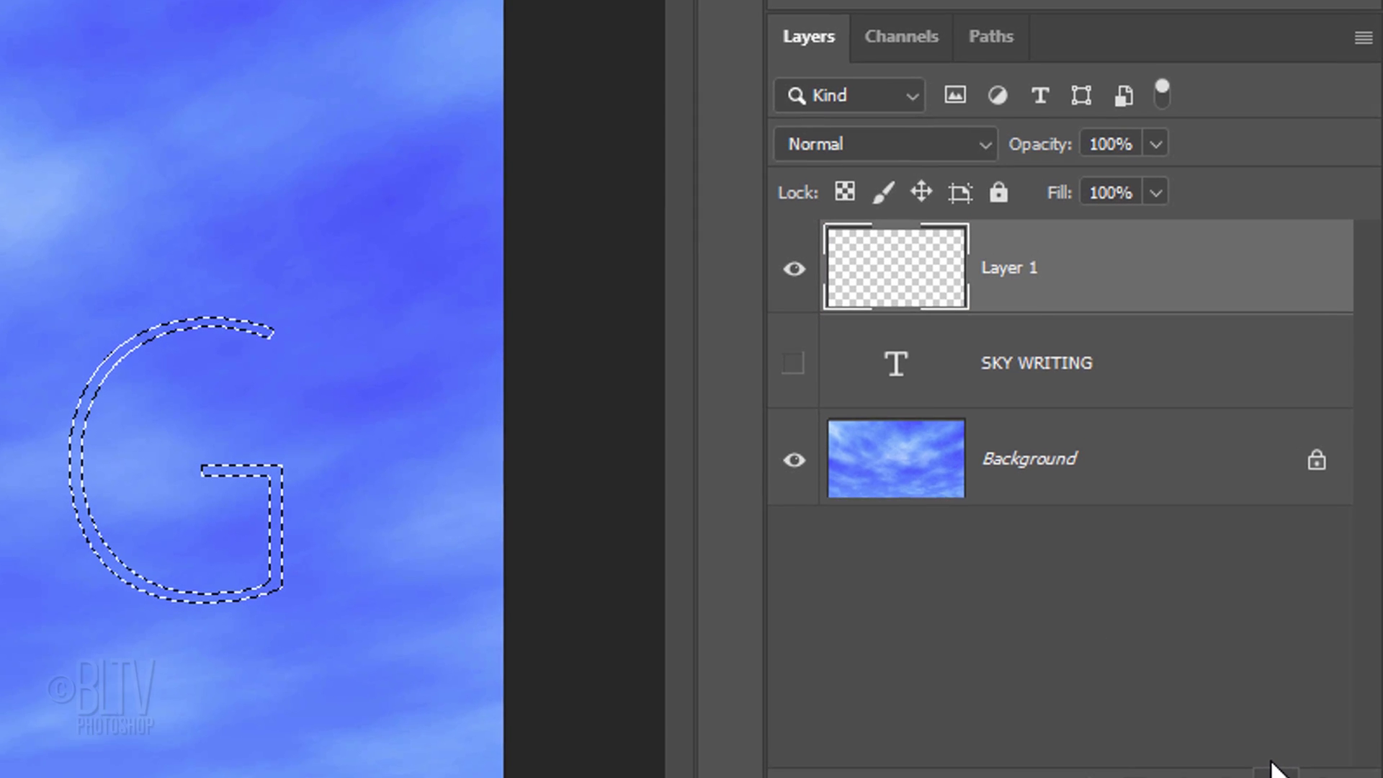
pyautogui.click(987, 38)
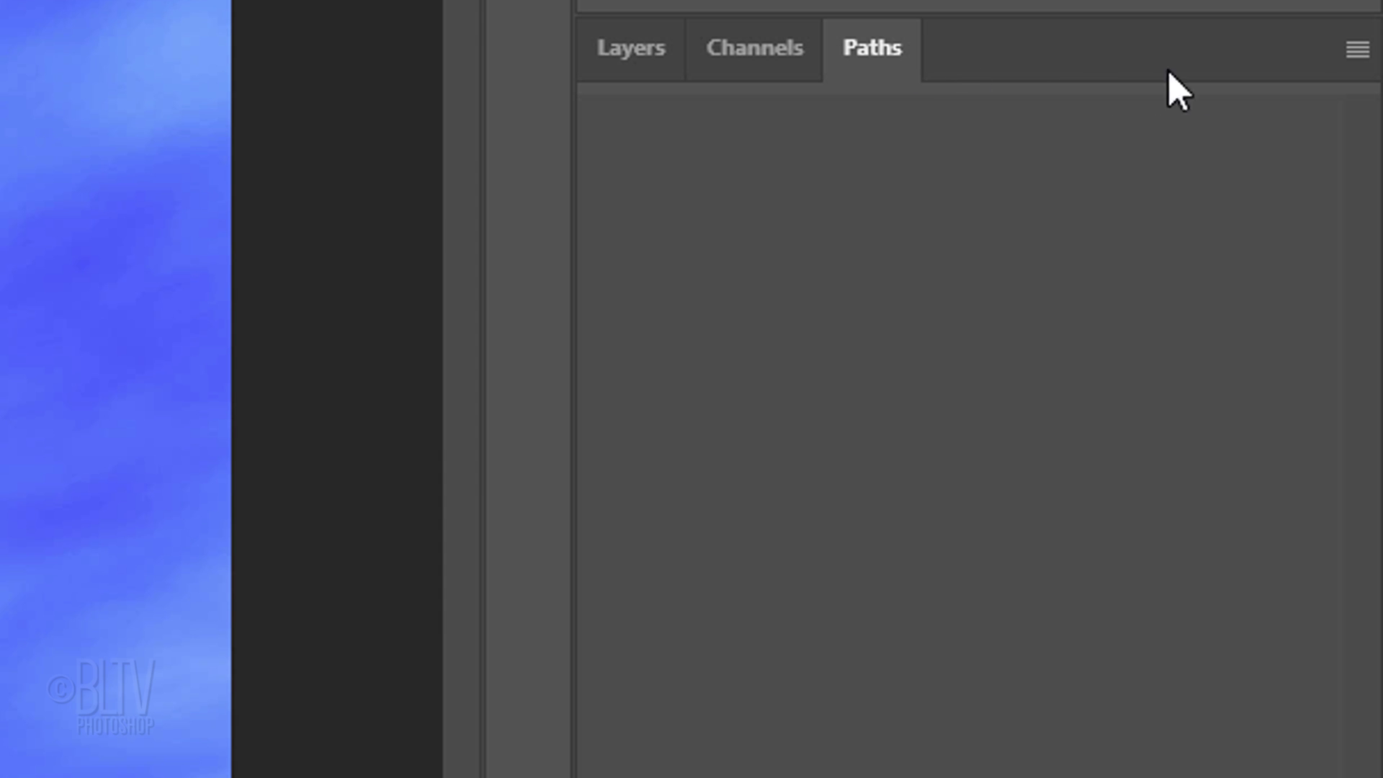
pyautogui.click(1358, 51)
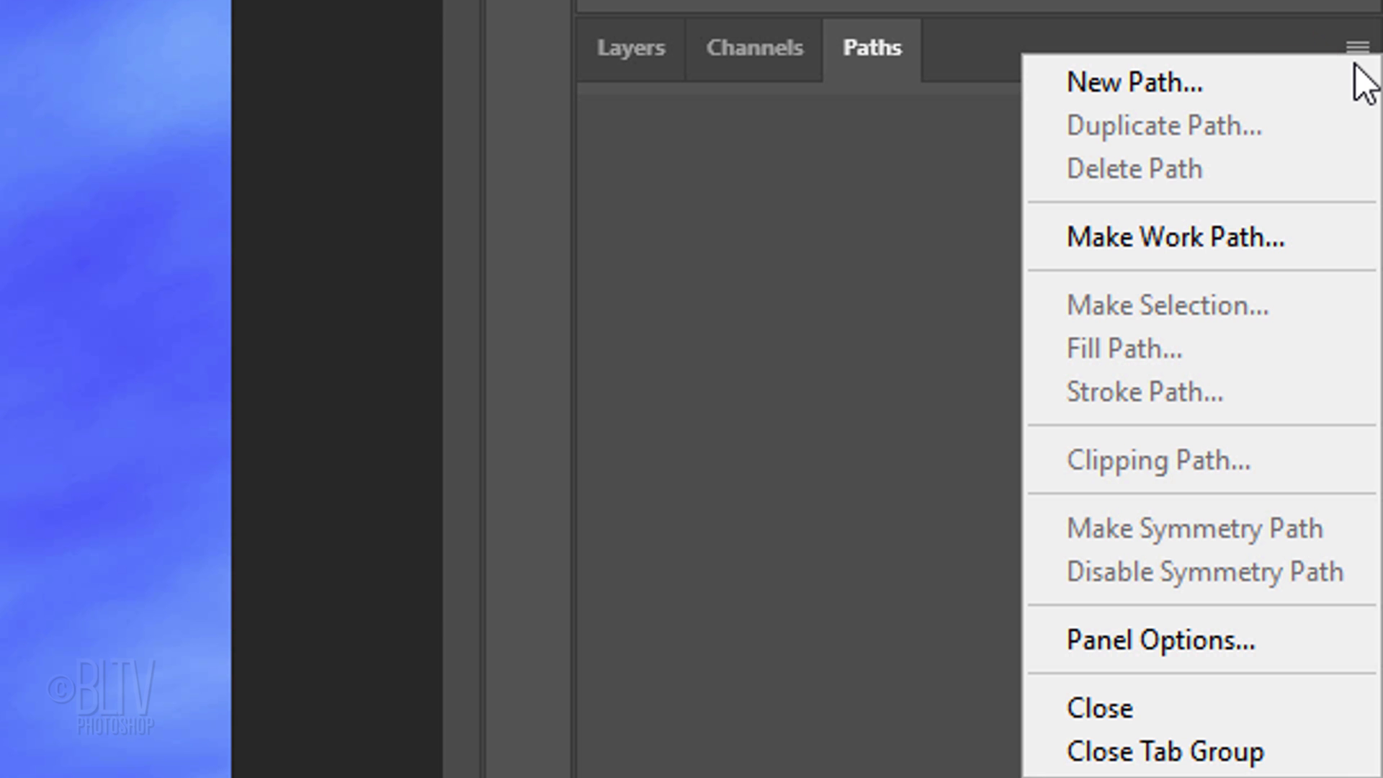
pyautogui.click(1136, 235)
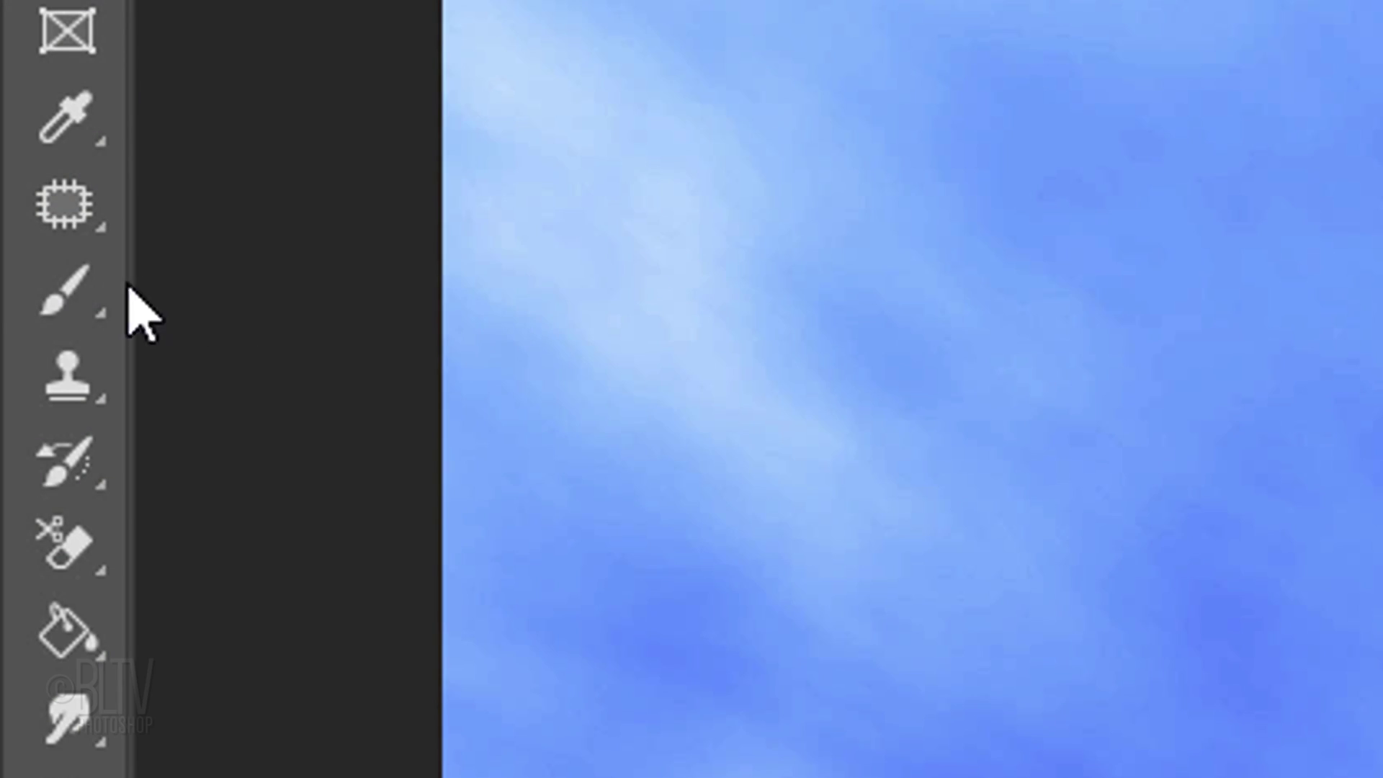
# Select the Brush Tool and show its Brush Tip Shape settings in Brush Settings.
pyautogui.rightClick(92, 288)
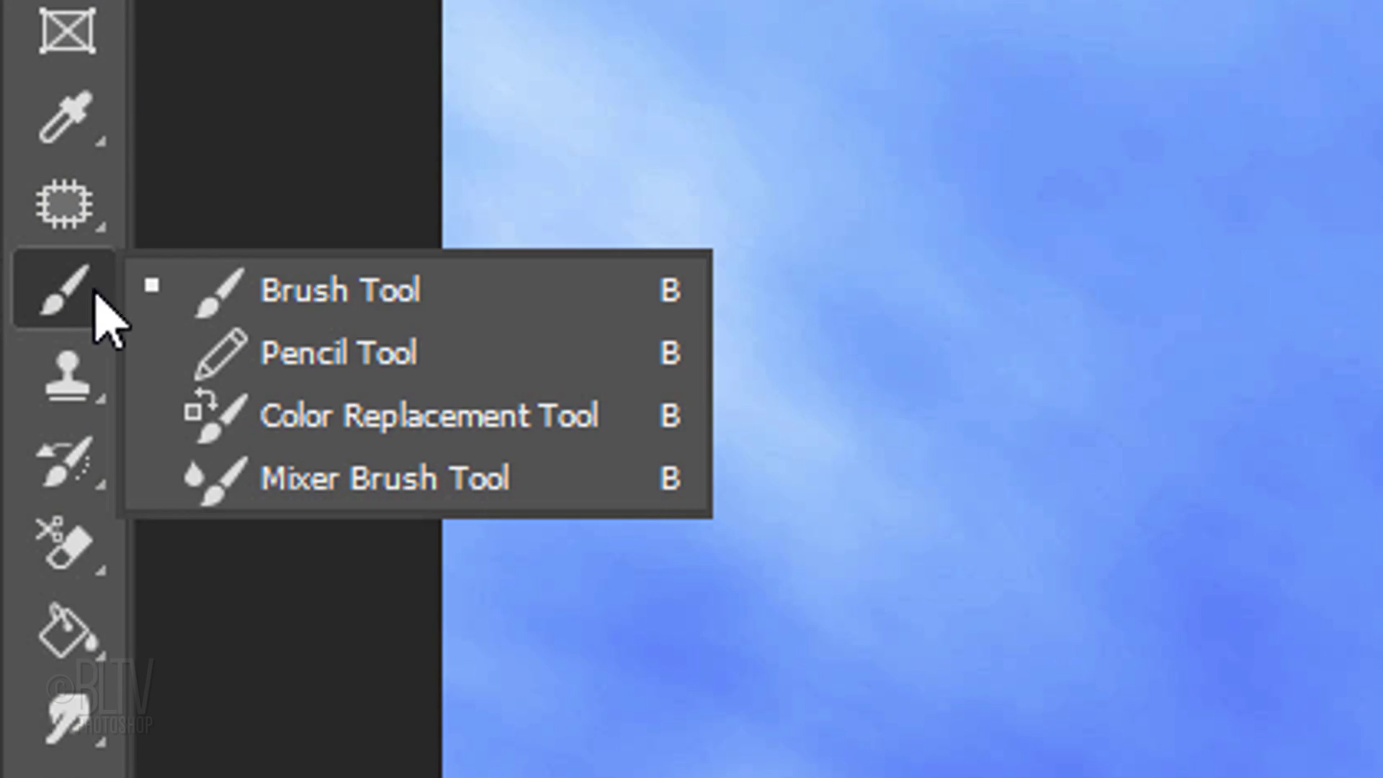
pyautogui.click(317, 296)
pyautogui.press('F5')
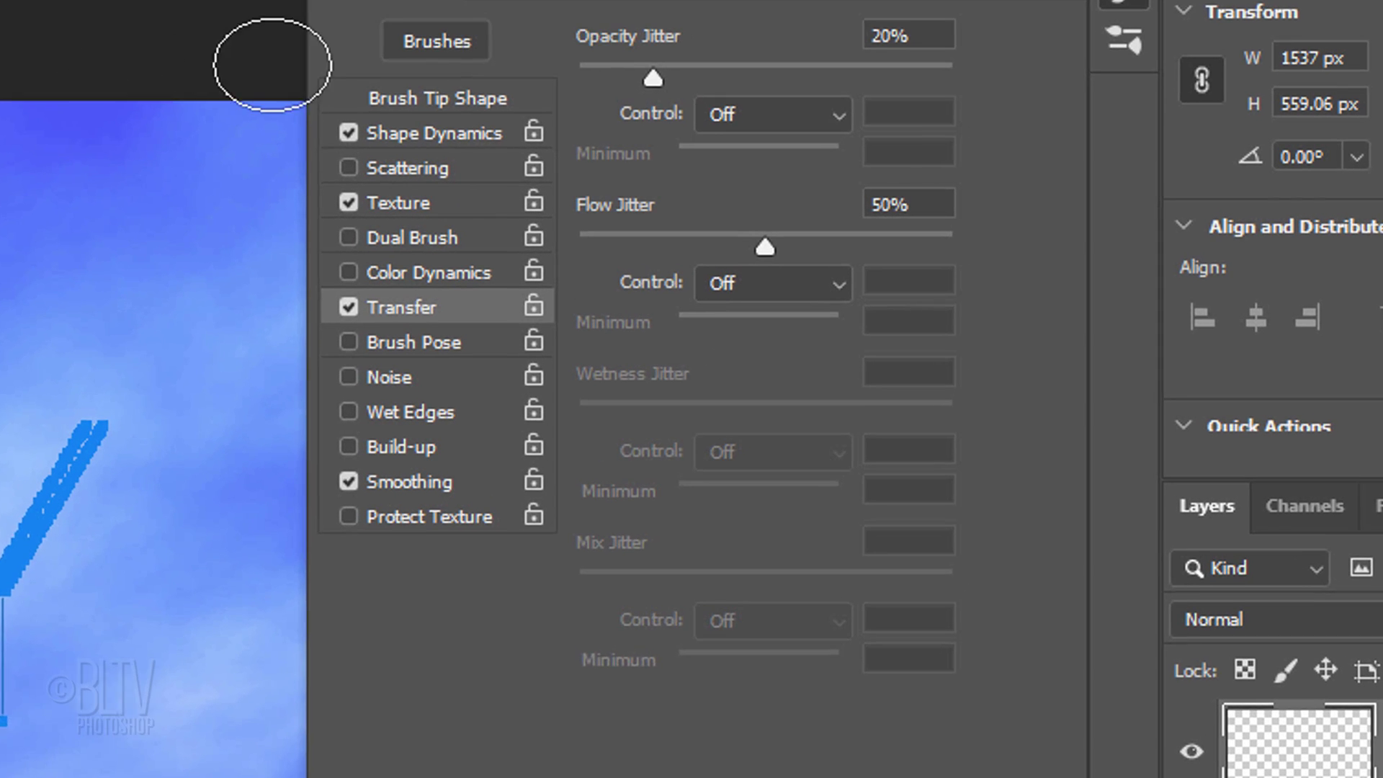
pyautogui.click(604, 121)
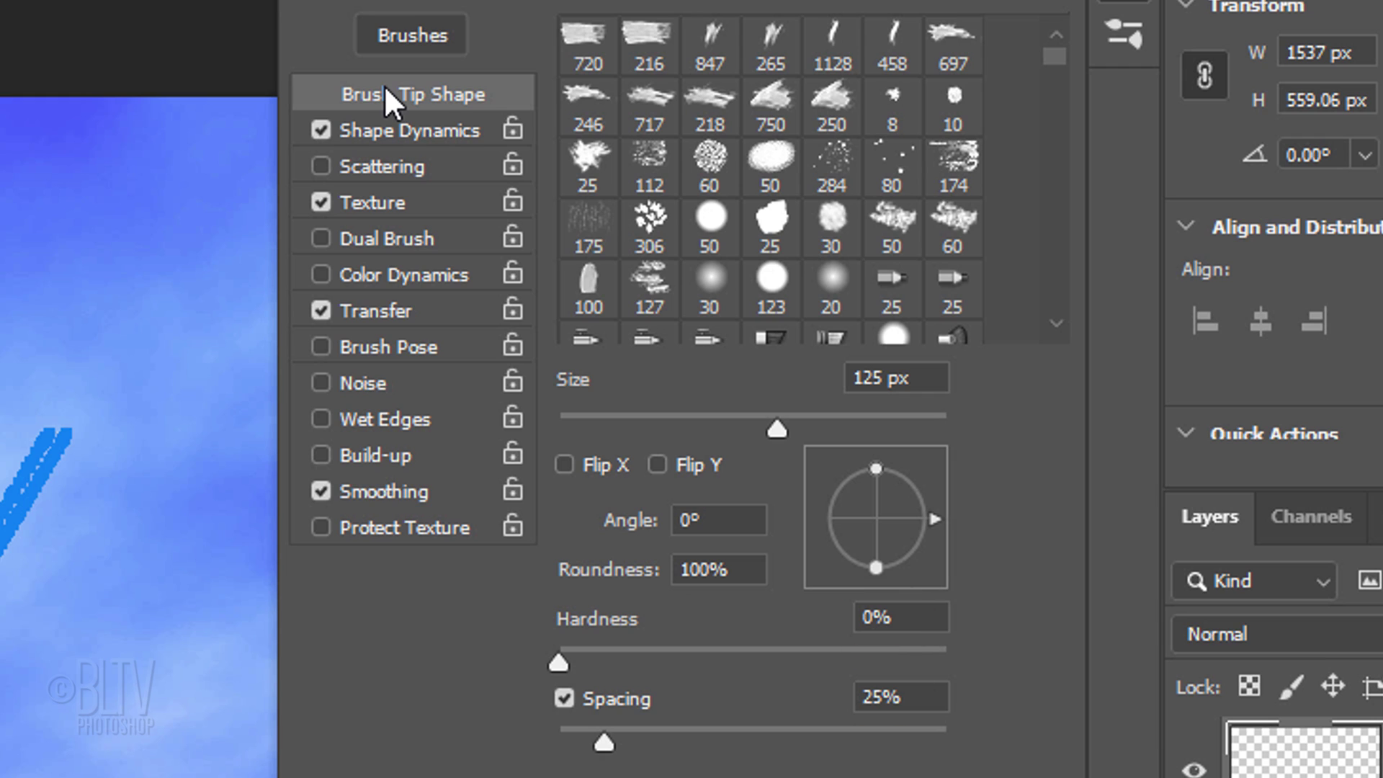
# Turn the Shape Dynamics Size Jitter Control to Off.
pyautogui.click(393, 122)
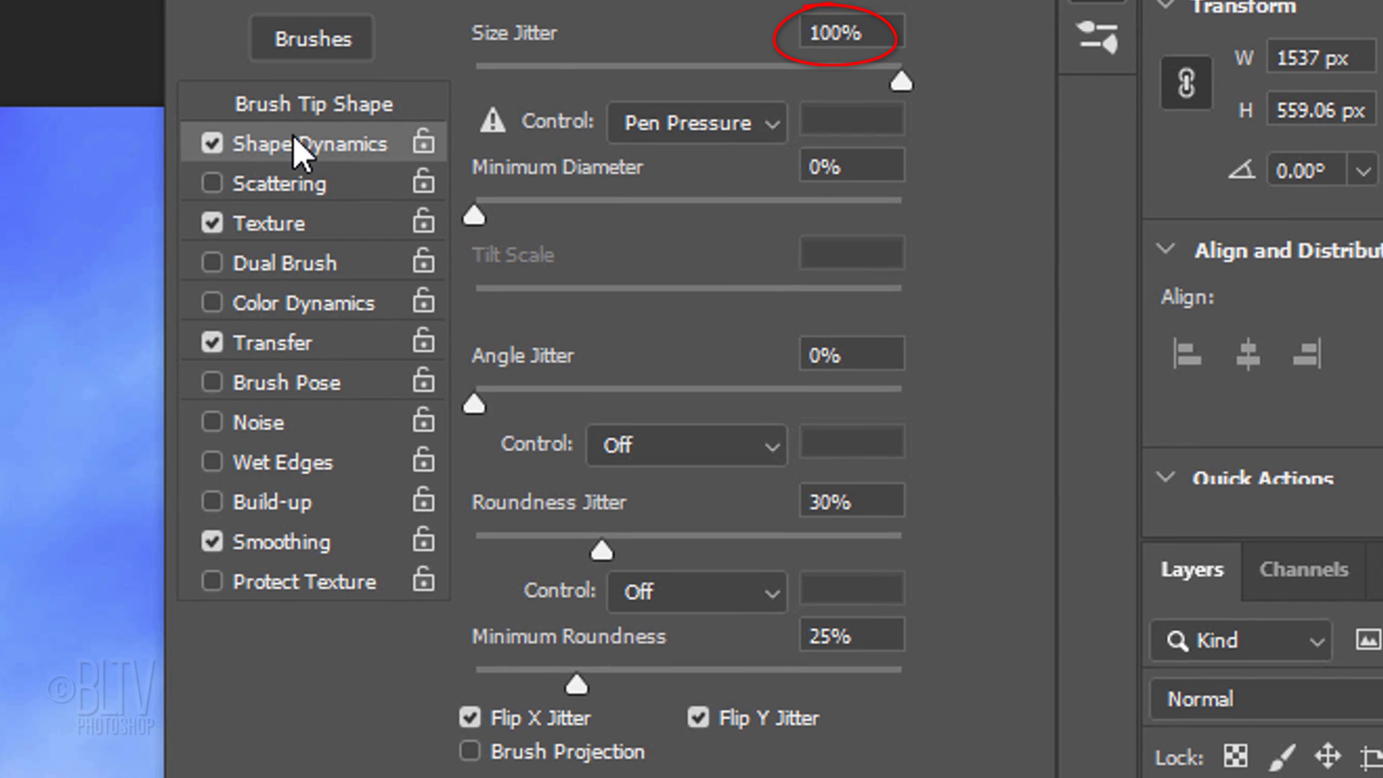
pyautogui.click(720, 121)
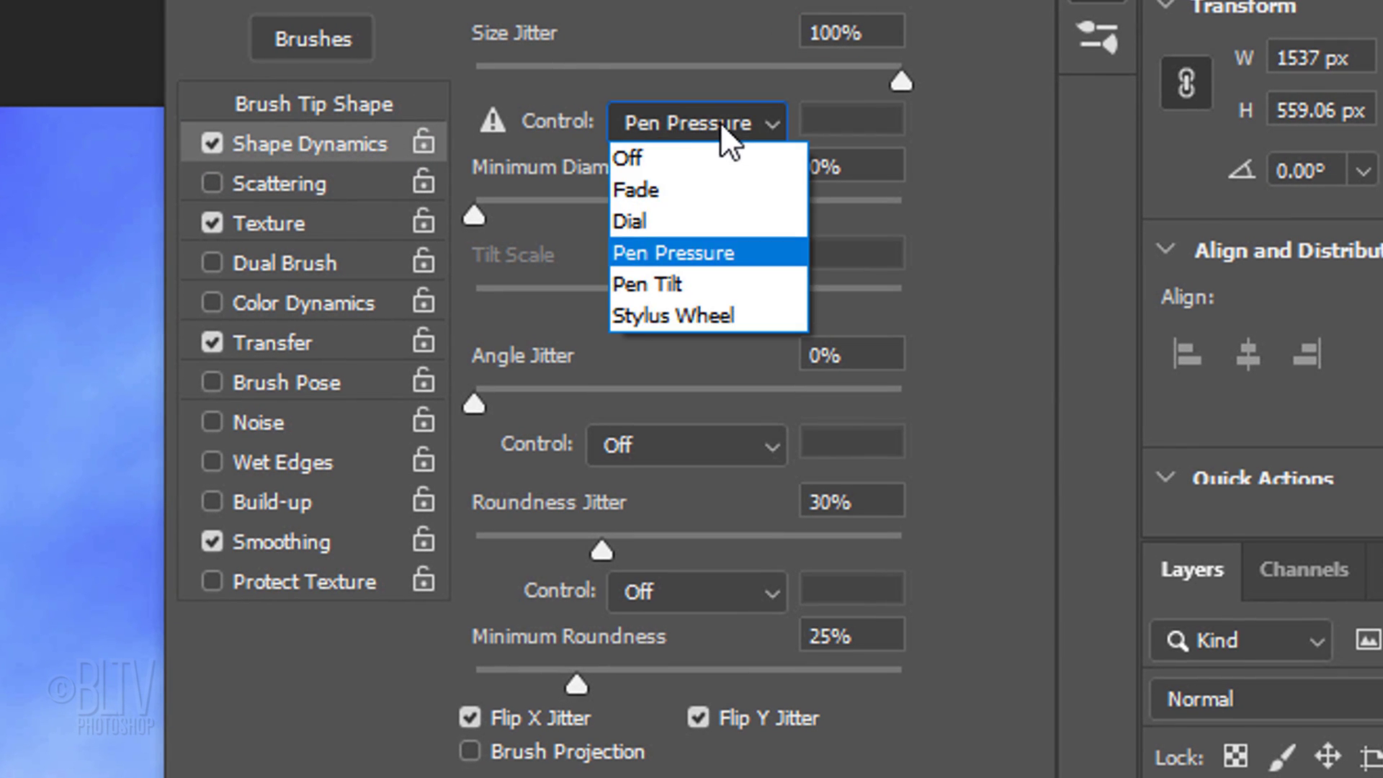
pyautogui.click(628, 154)
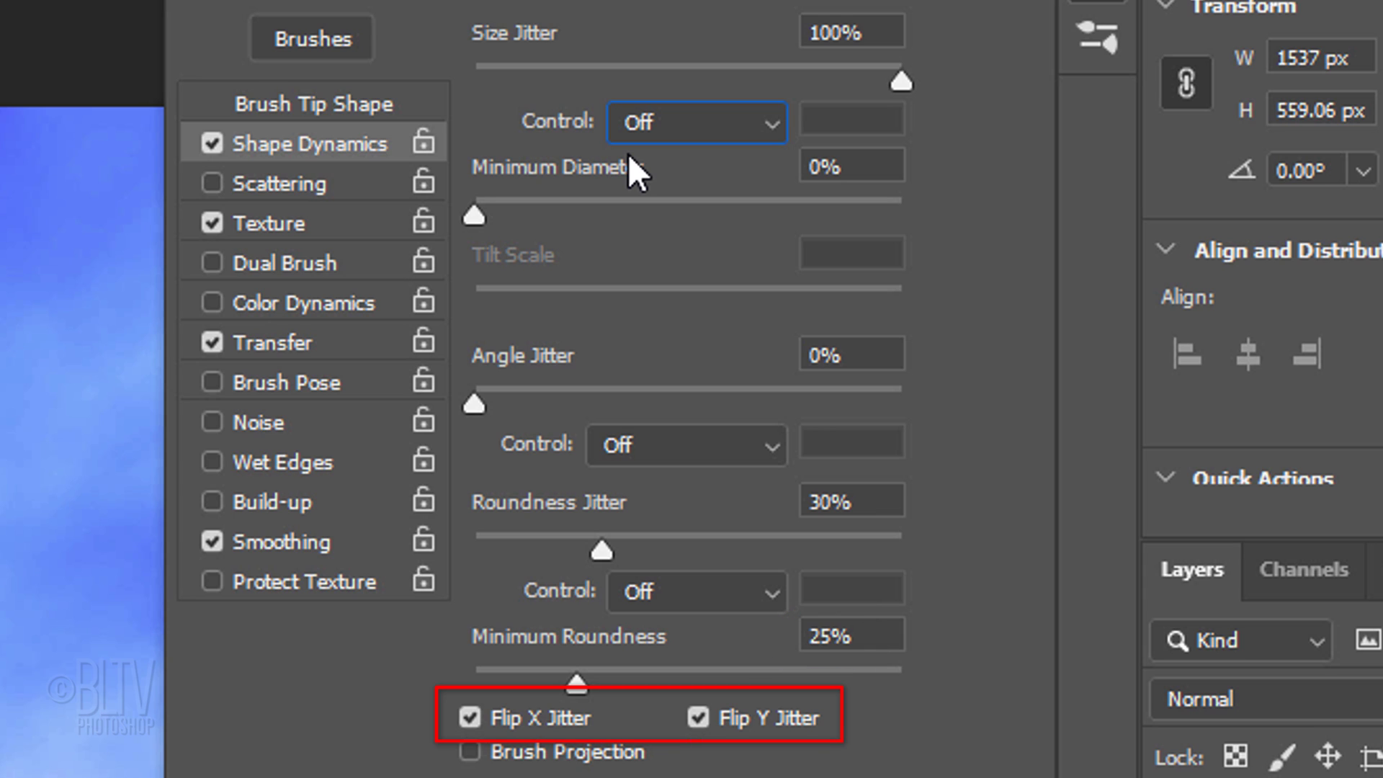
pyautogui.click(288, 216)
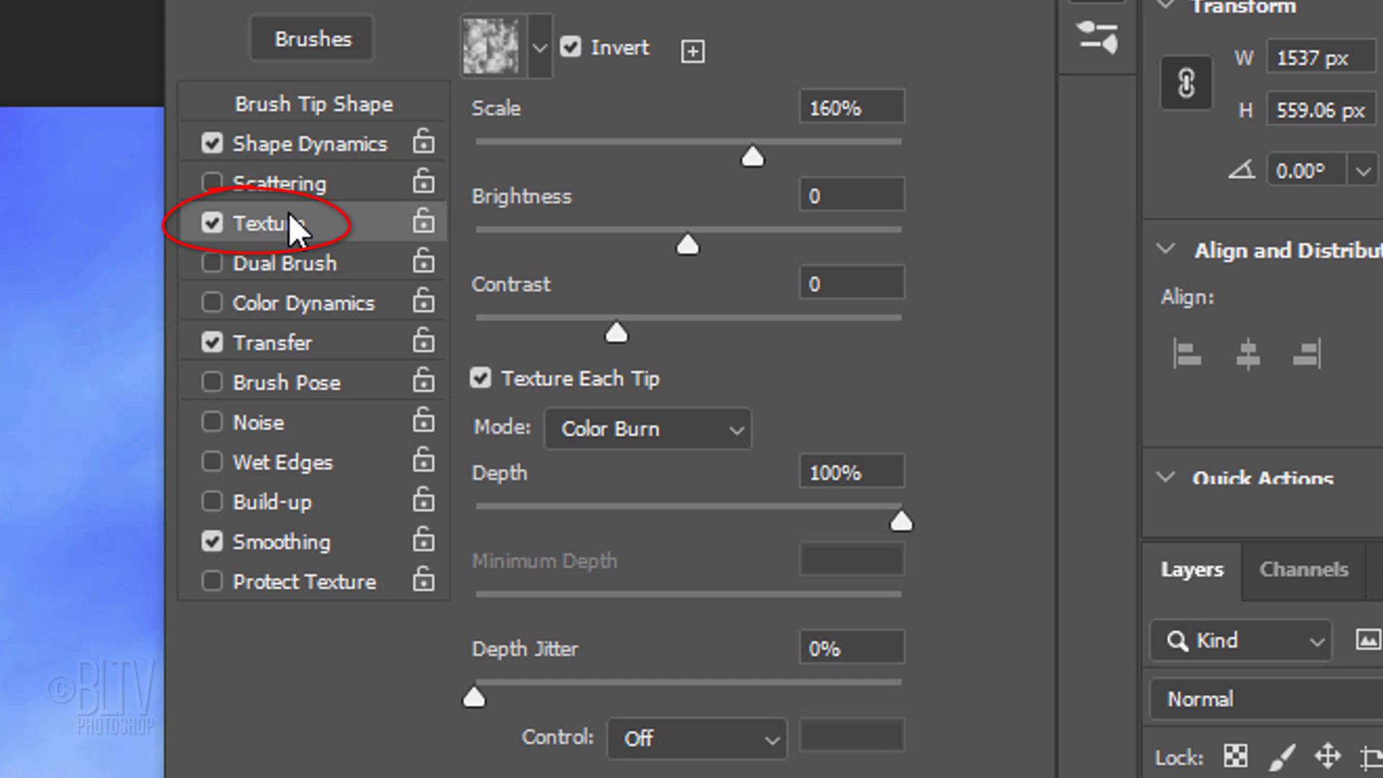
pyautogui.click(539, 49)
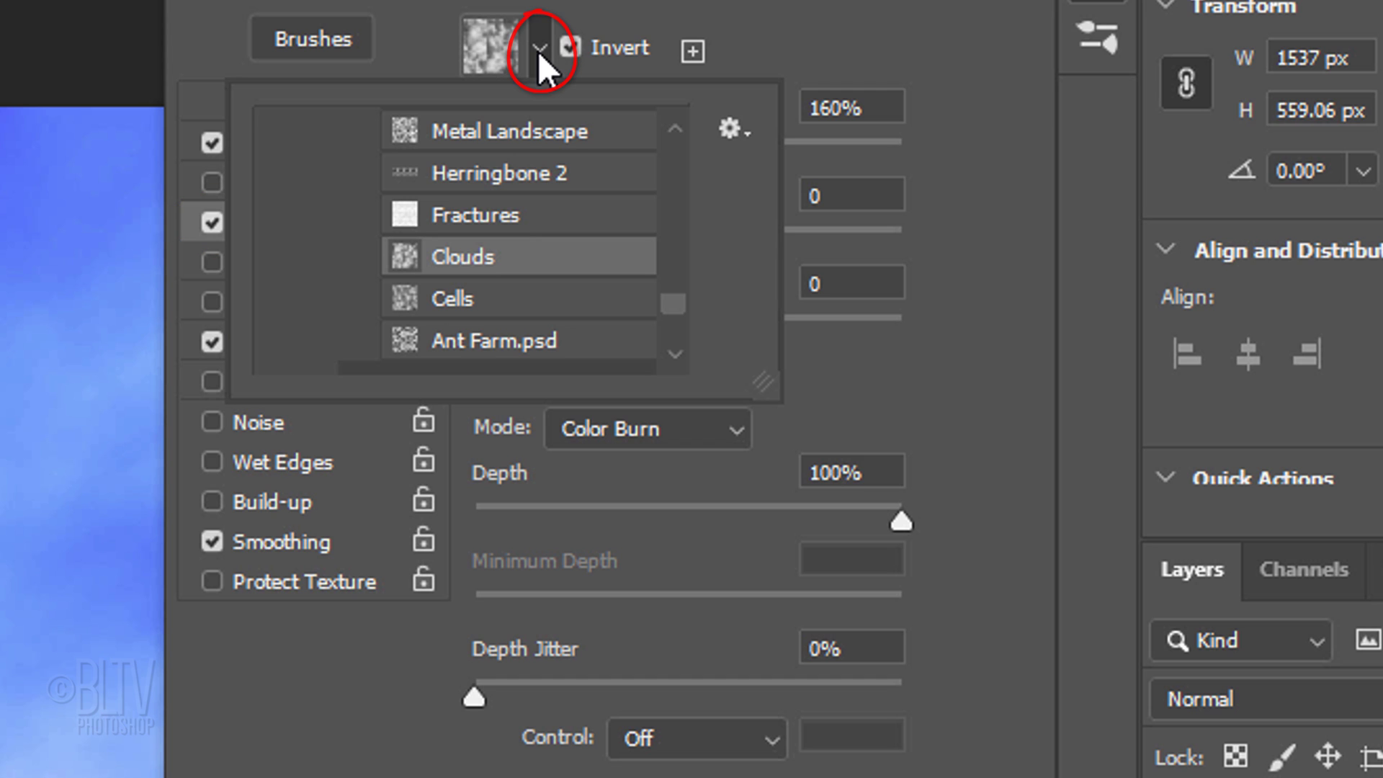
# Load the Legacy Patterns and More set through the Patterns panel.
pyautogui.click(477, 253)
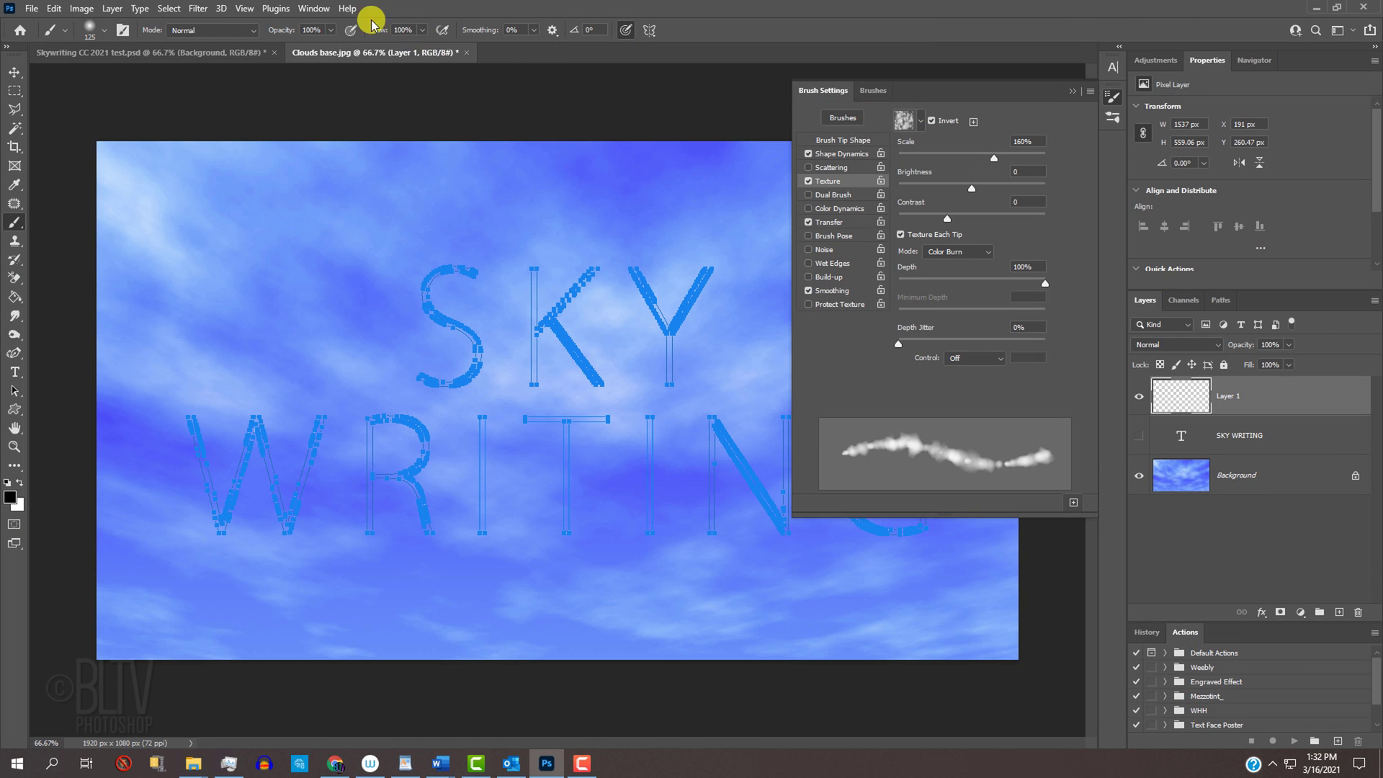
pyautogui.click(310, 9)
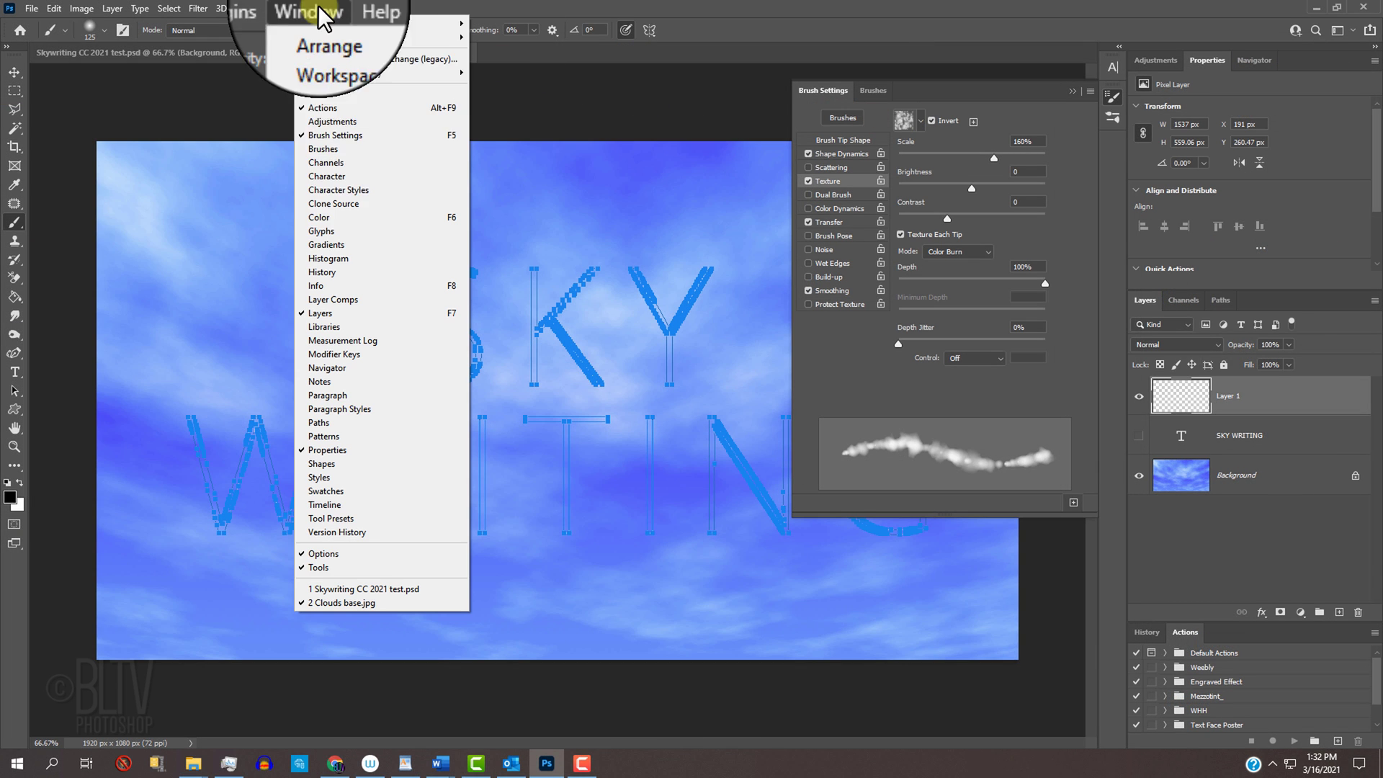
pyautogui.click(328, 436)
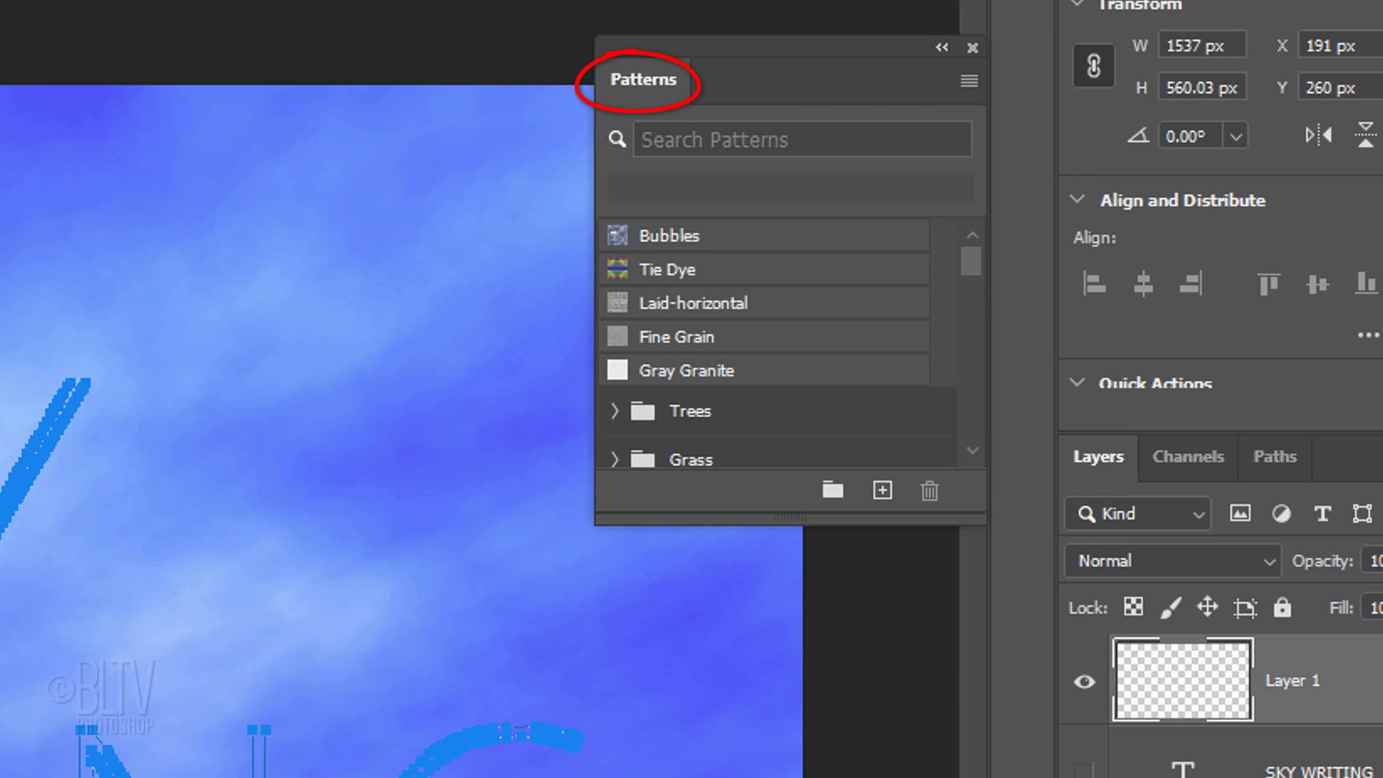
pyautogui.click(967, 83)
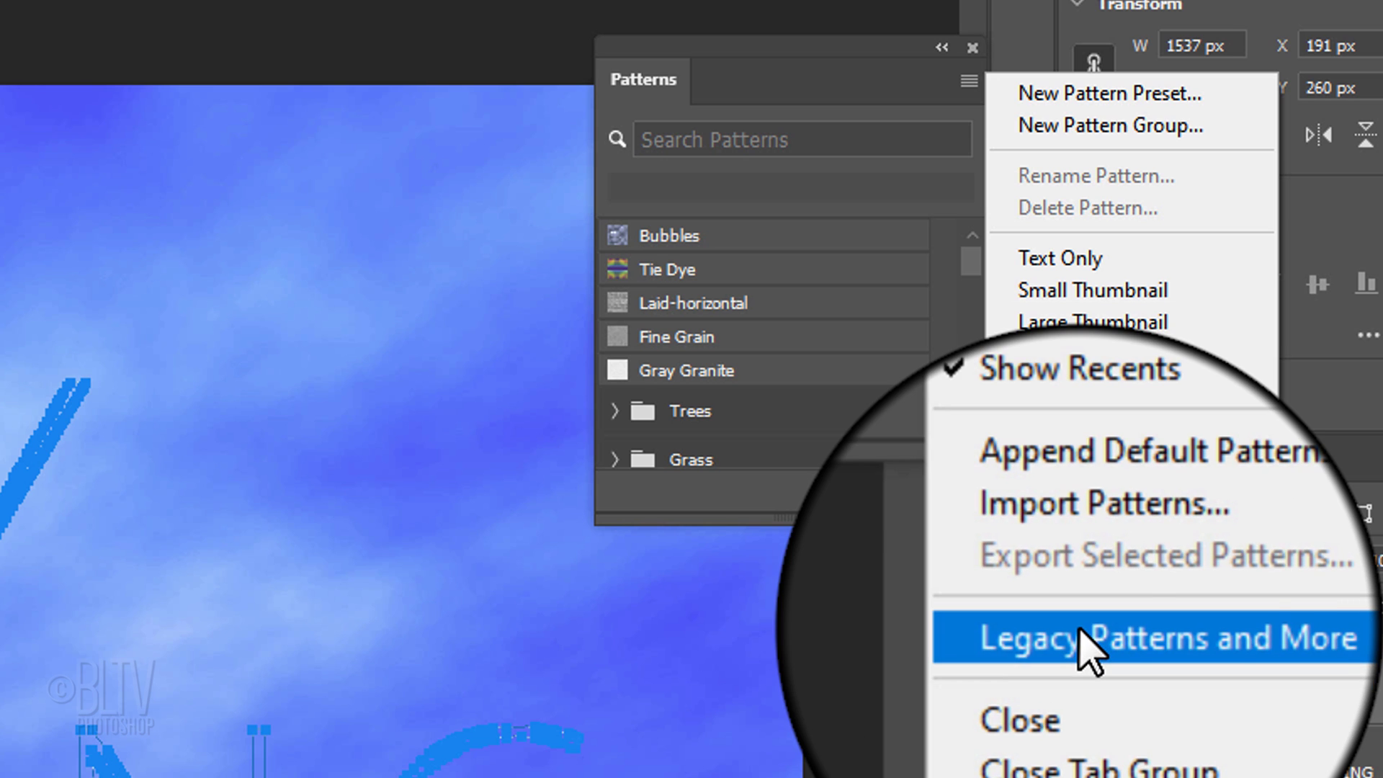
pyautogui.click(1080, 625)
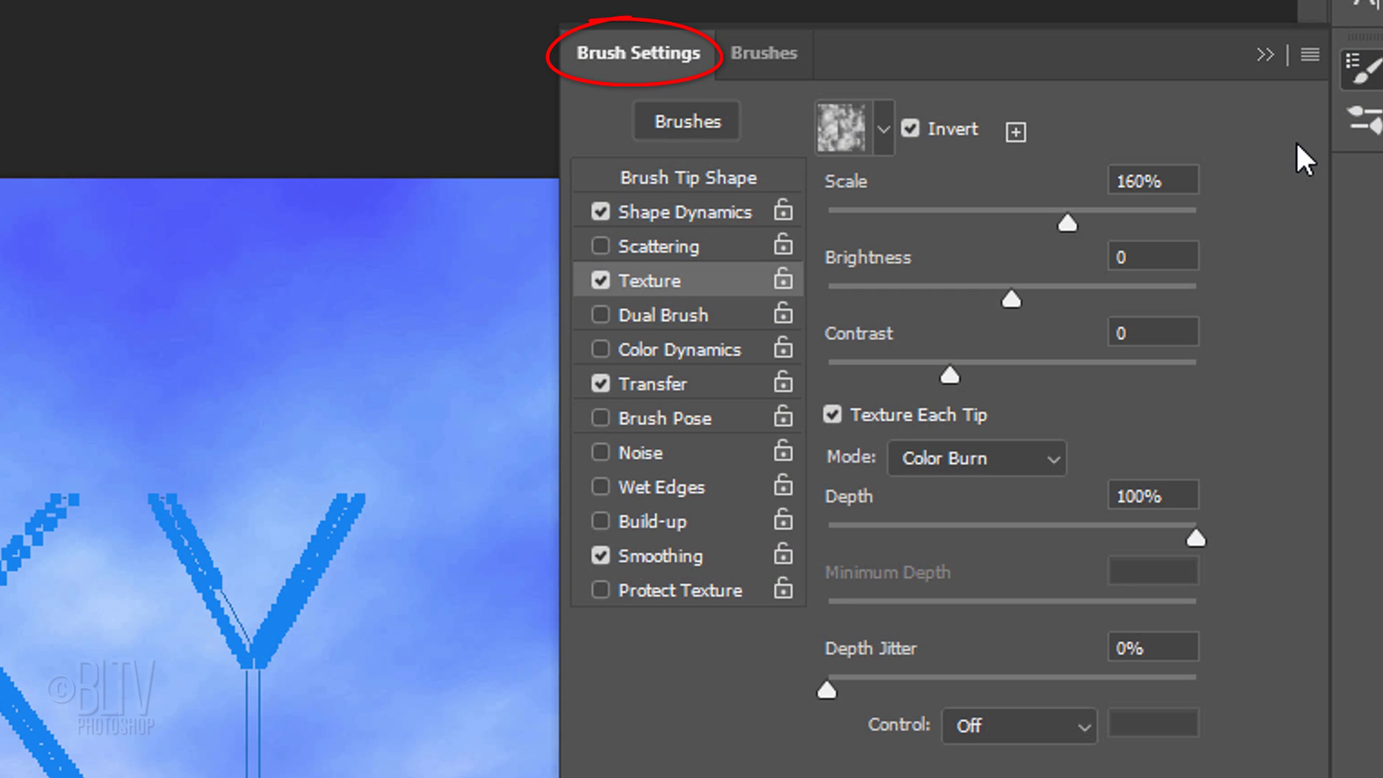
# Choose Clouds from the texture picker as the brush's texture.
pyautogui.click(883, 127)
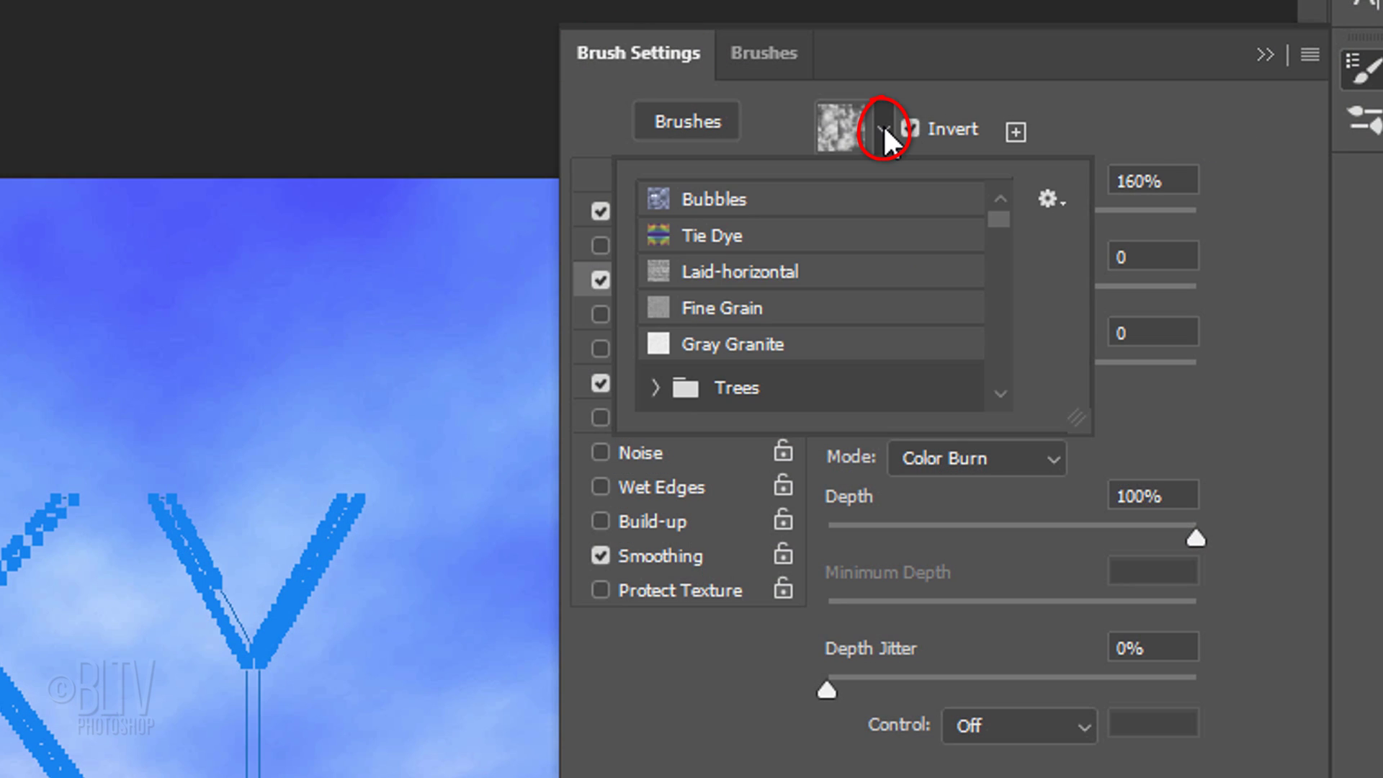
pyautogui.moveTo(994, 216); pyautogui.dragTo(992, 268)
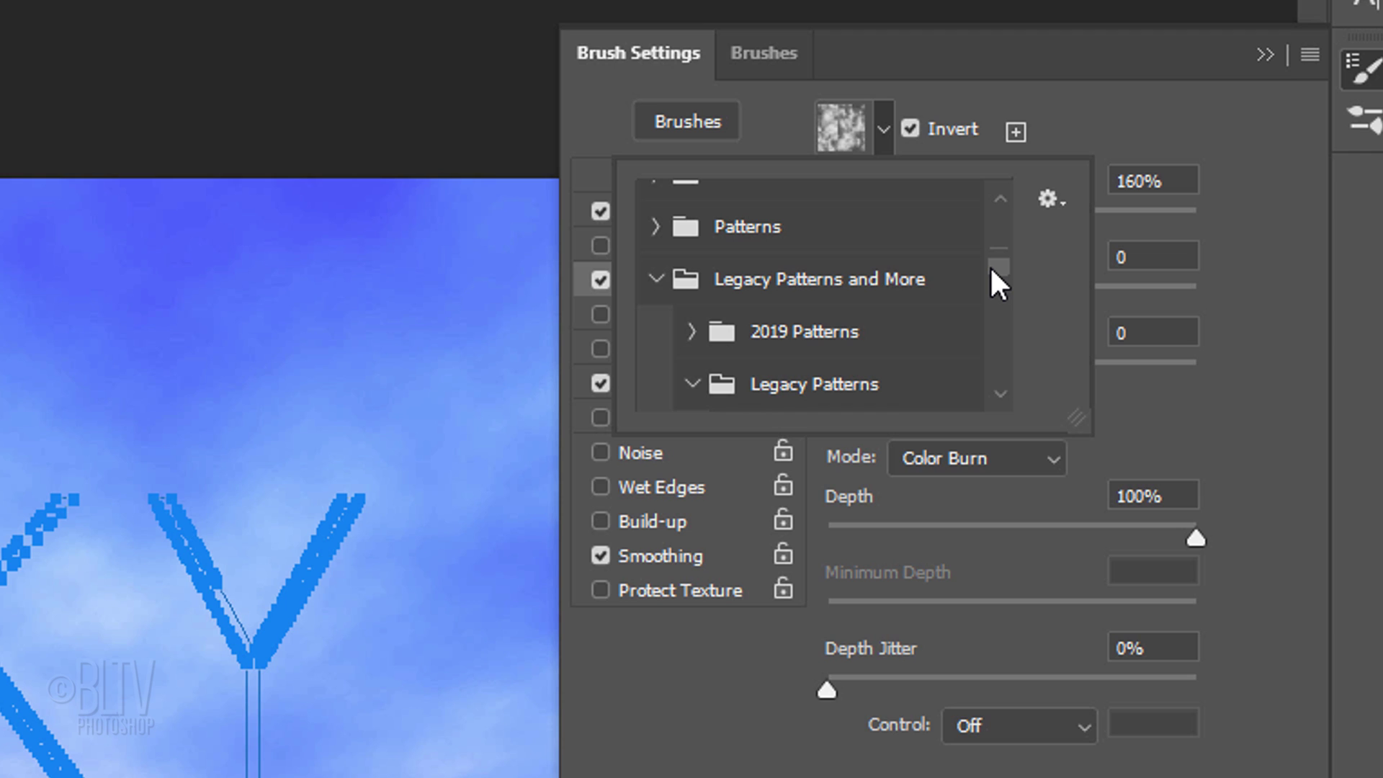
pyautogui.moveTo(989, 265); pyautogui.dragTo(983, 339)
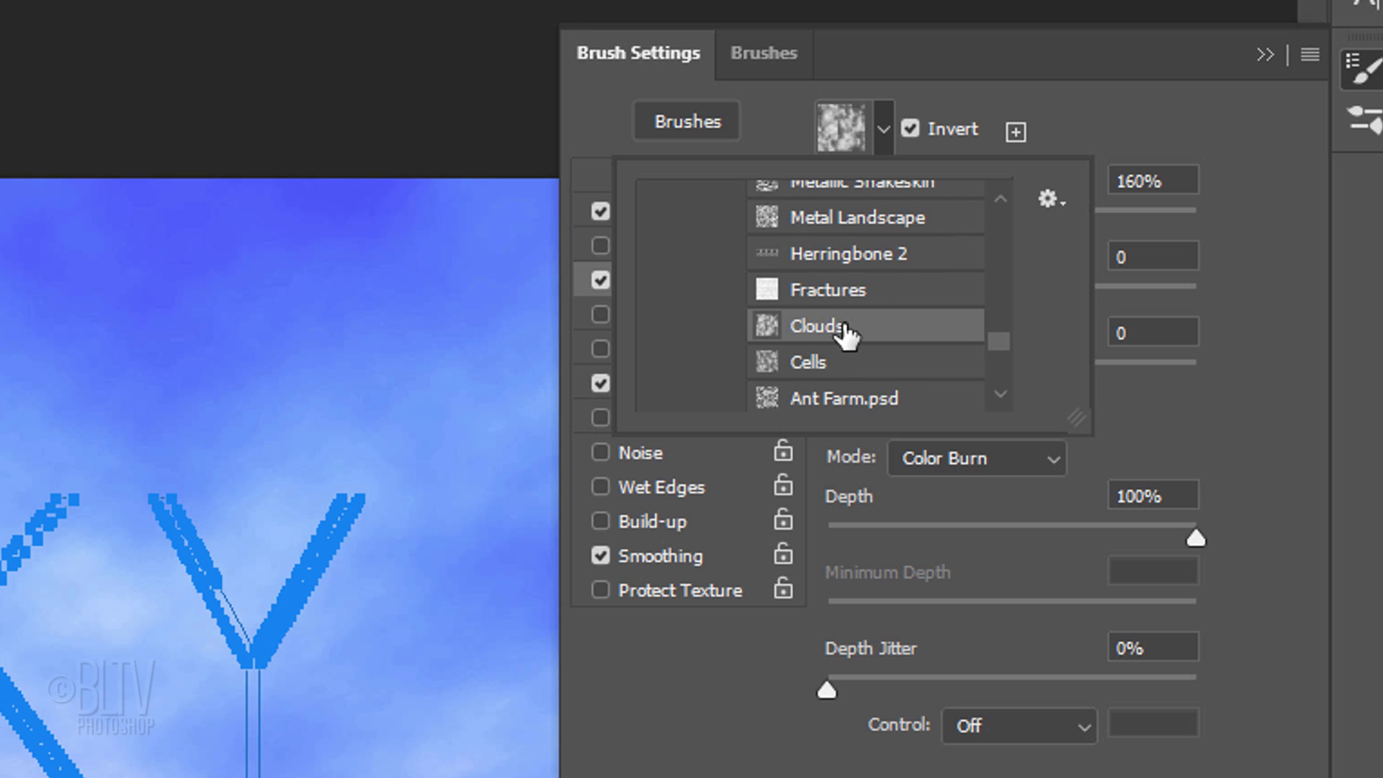
pyautogui.click(1070, 119)
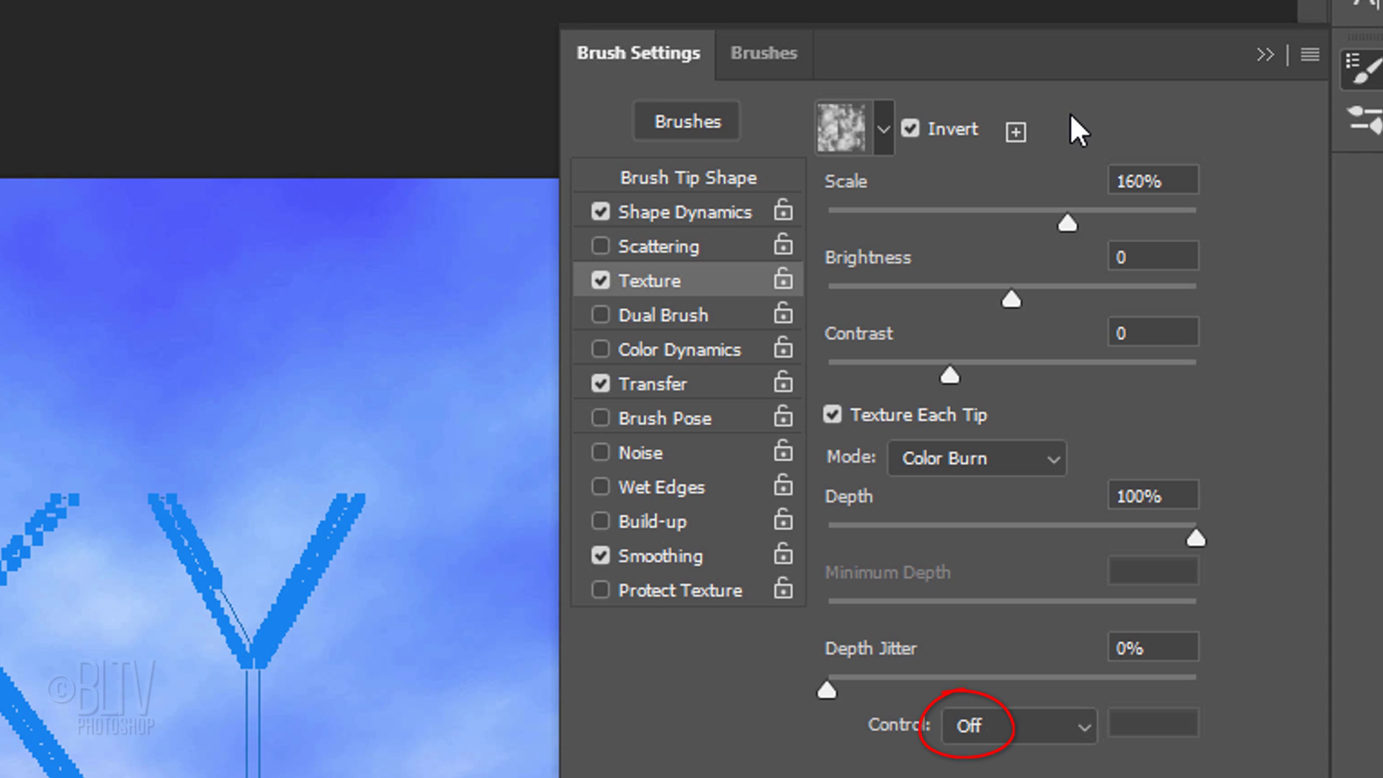
# Check the Transfer opacity and flow jitter, close Brush Settings, and reset default black and white colours.
pyautogui.click(656, 383)
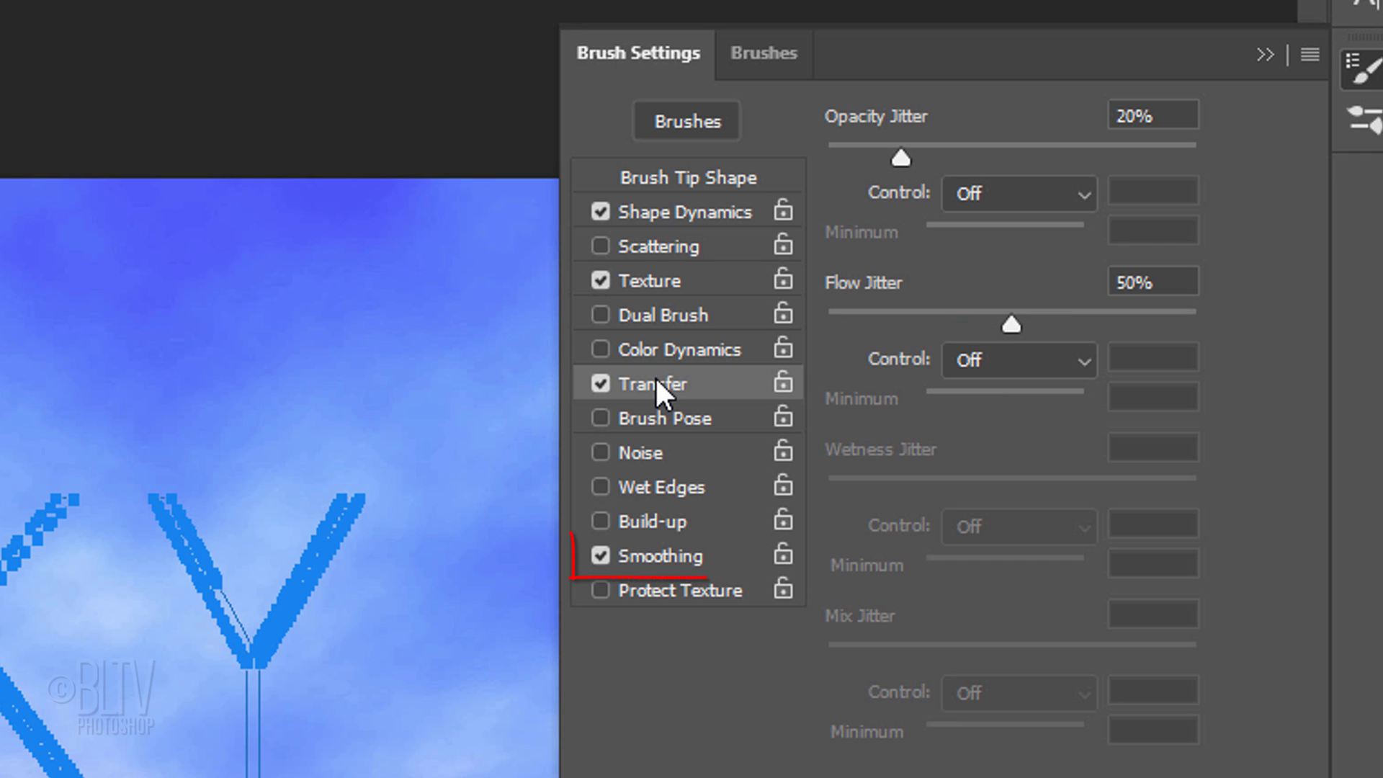
pyautogui.click(1264, 55)
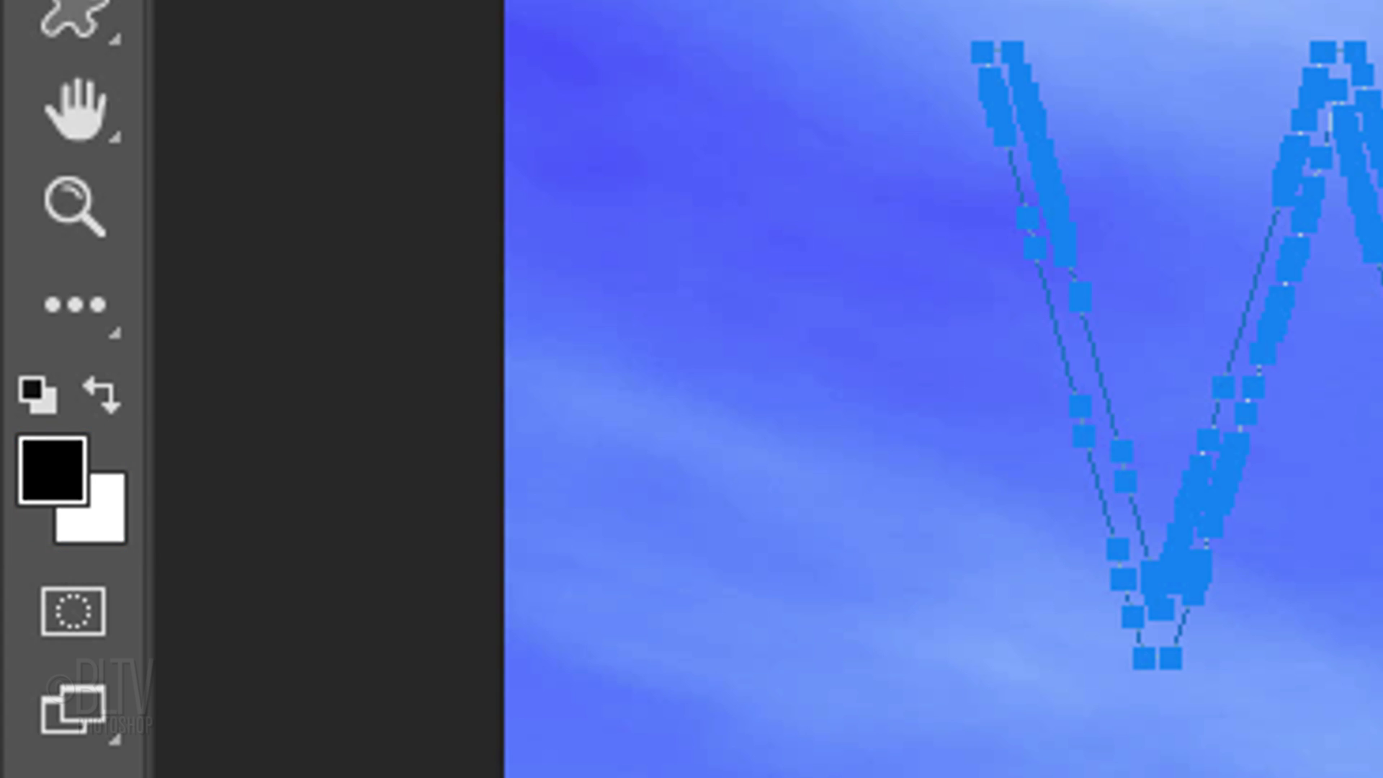
pyautogui.press('d')
# Make white the foreground colour and stroke the work path with the cloud brush.
pyautogui.press('x')
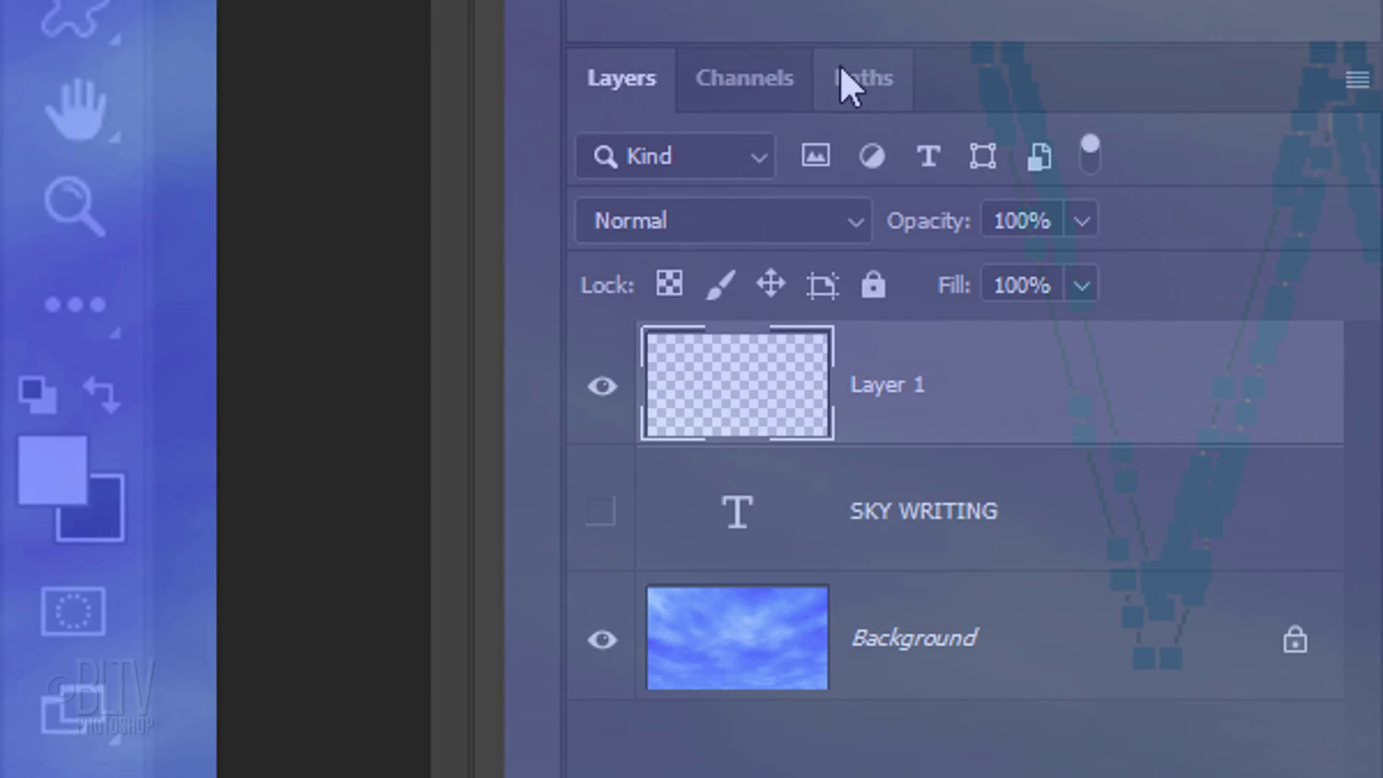
pyautogui.click(861, 79)
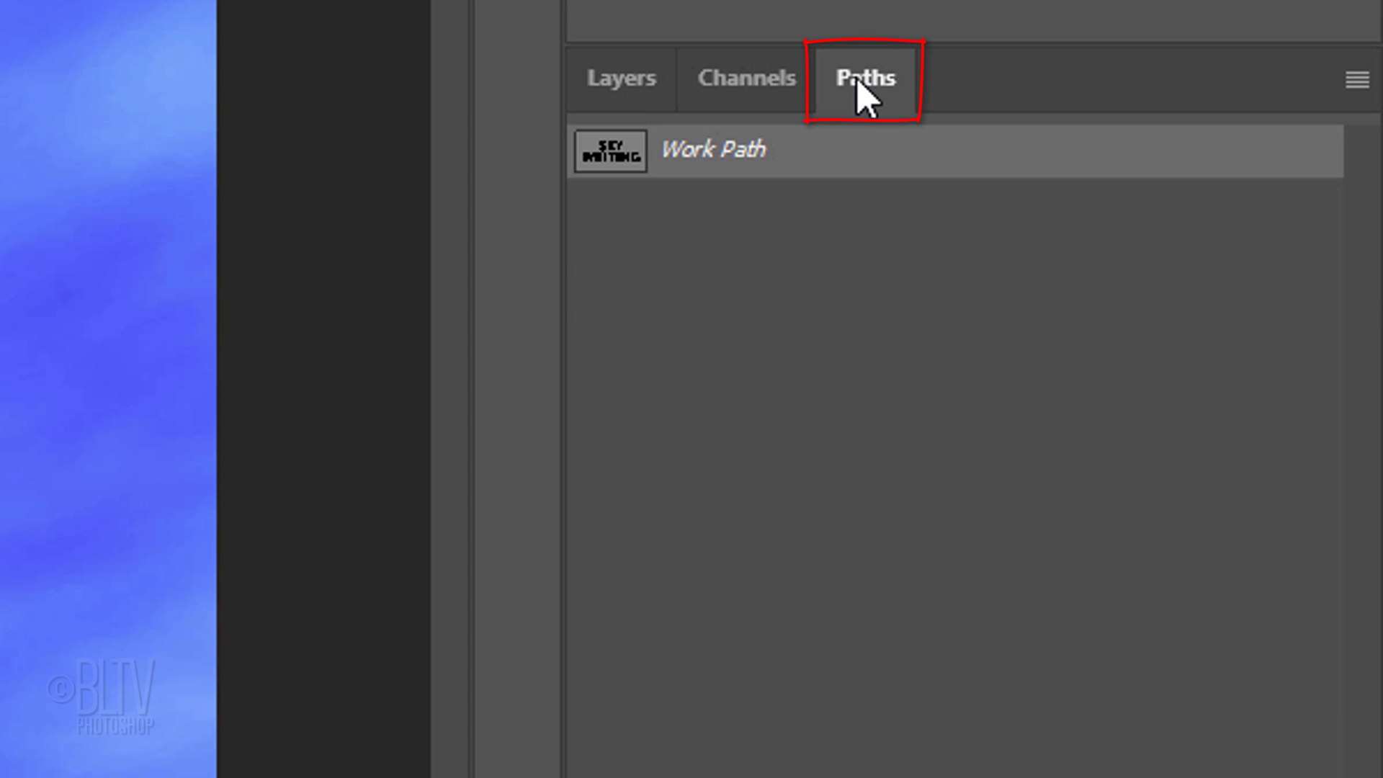
pyautogui.click(1357, 80)
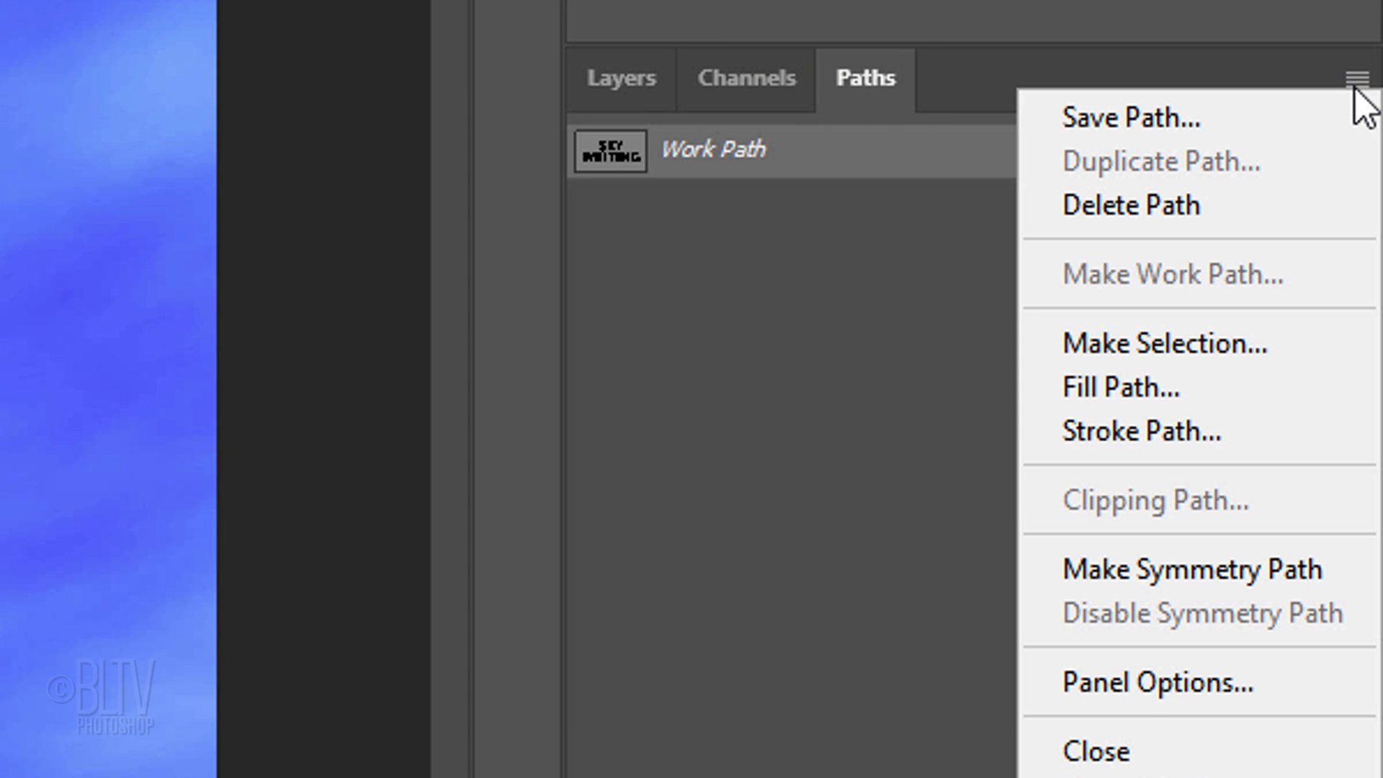
pyautogui.click(1119, 433)
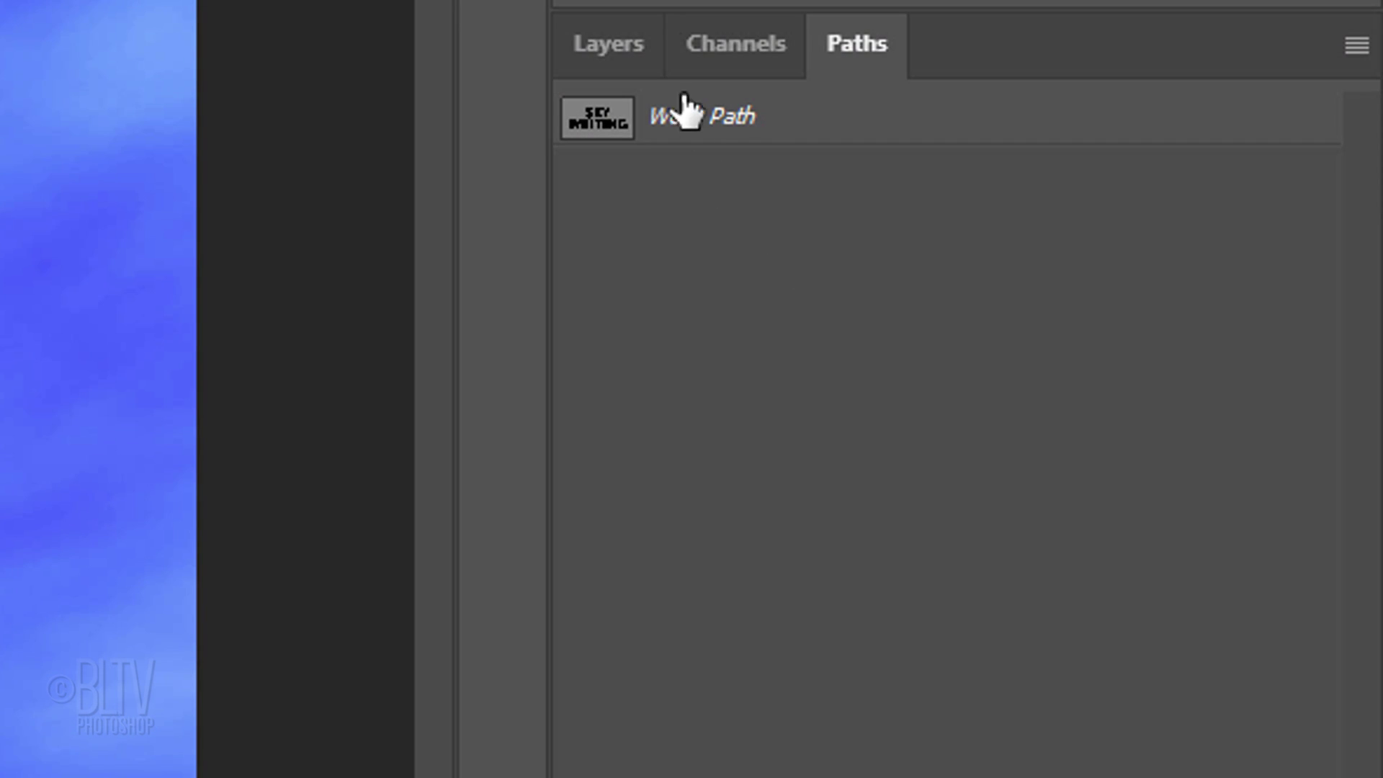
# Free-transform Layer 1 in perspective so the cloud lettering flares wider toward the bottom.
pyautogui.click(609, 46)
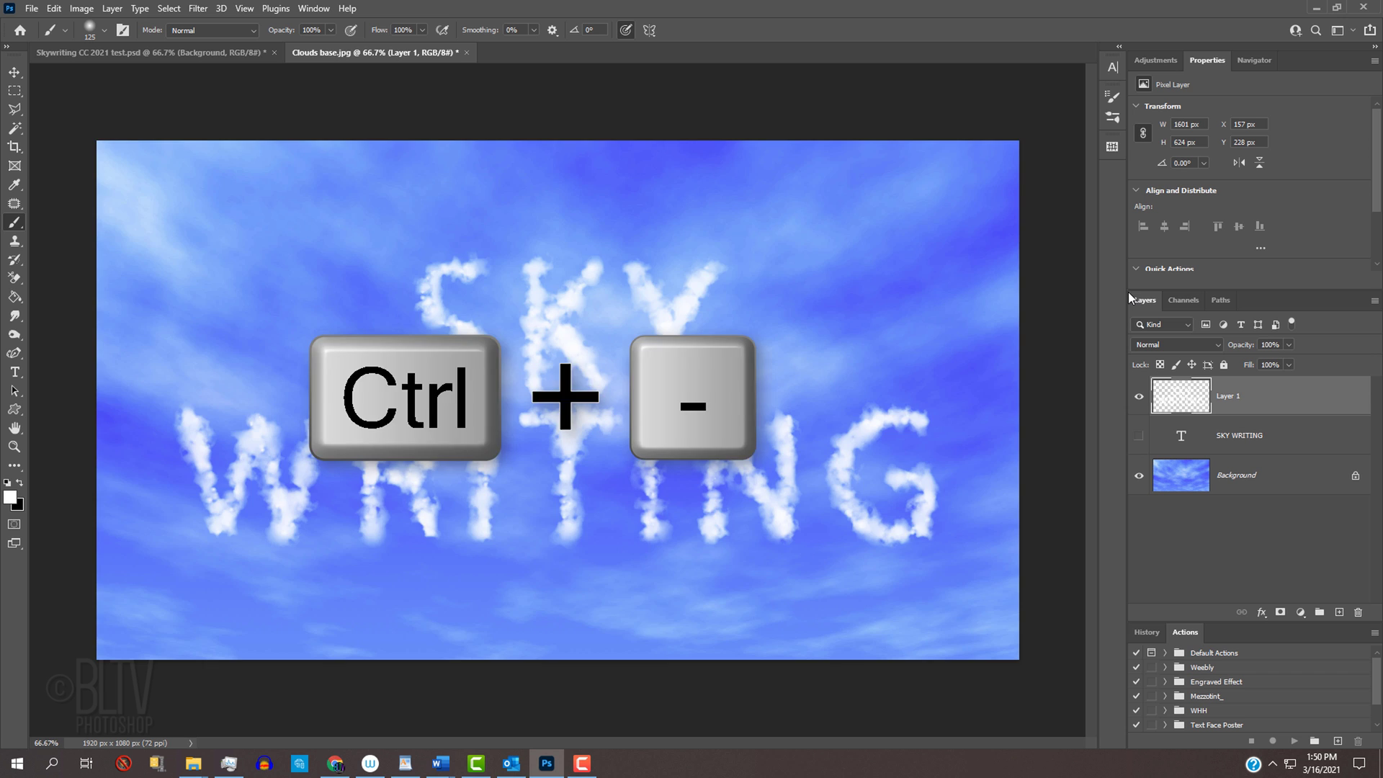
pyautogui.hotkey('ctrl', '-')
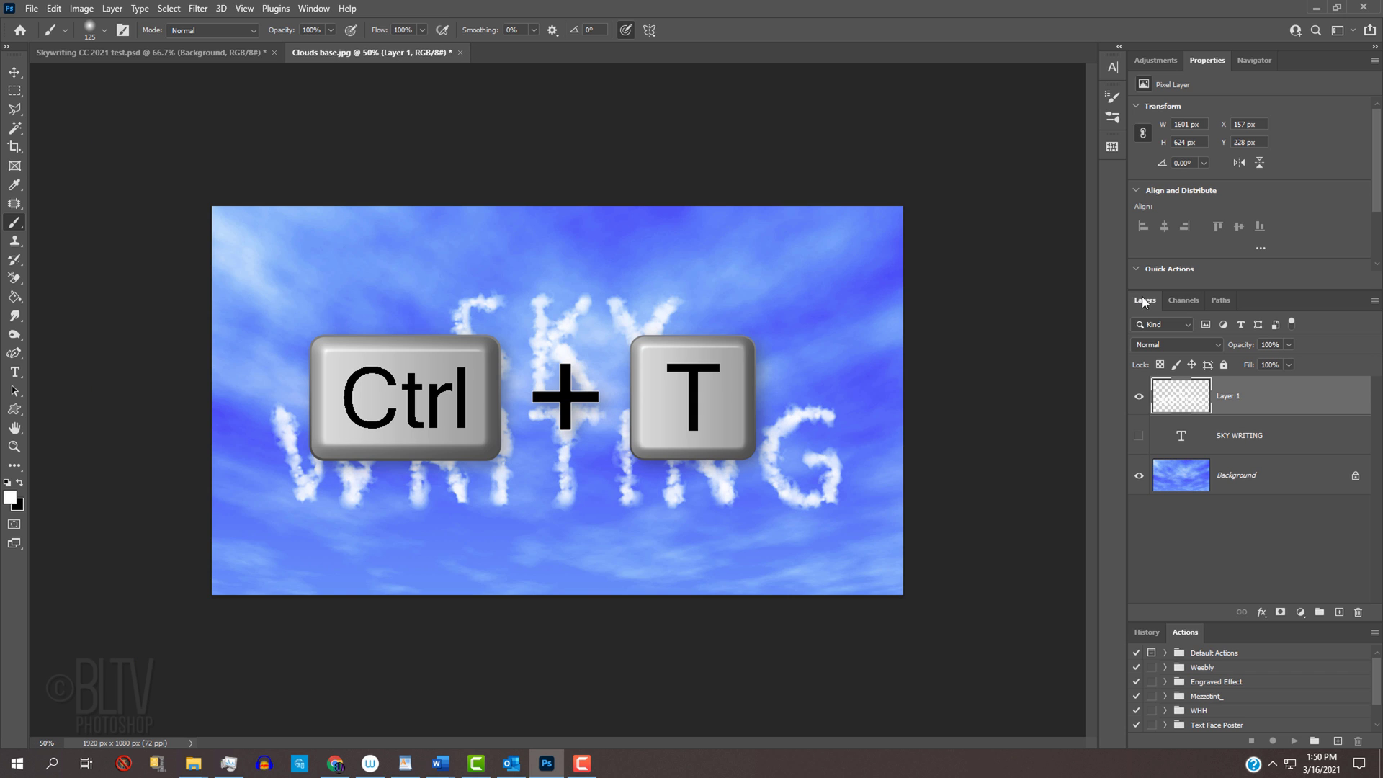
pyautogui.hotkey('ctrl', 't')
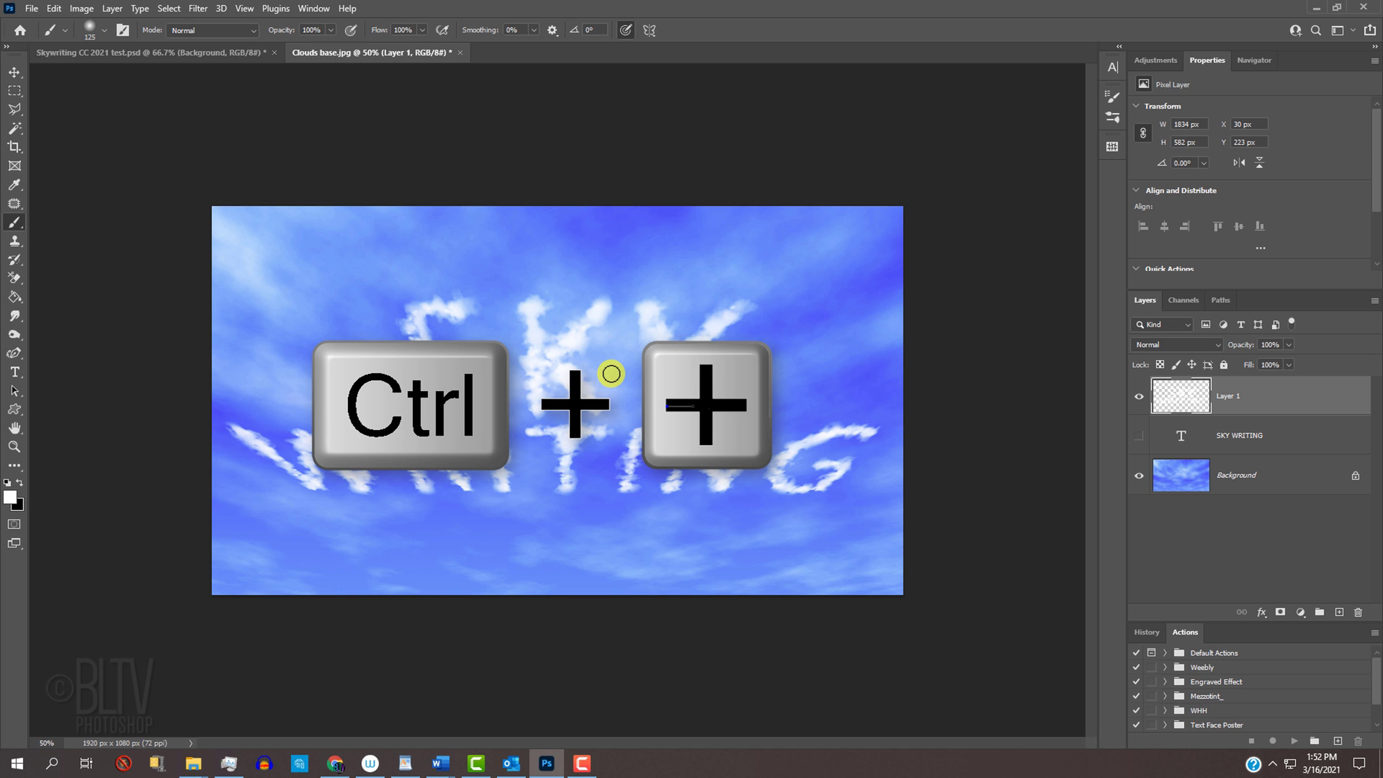
pyautogui.hotkey('ctrl', '+')
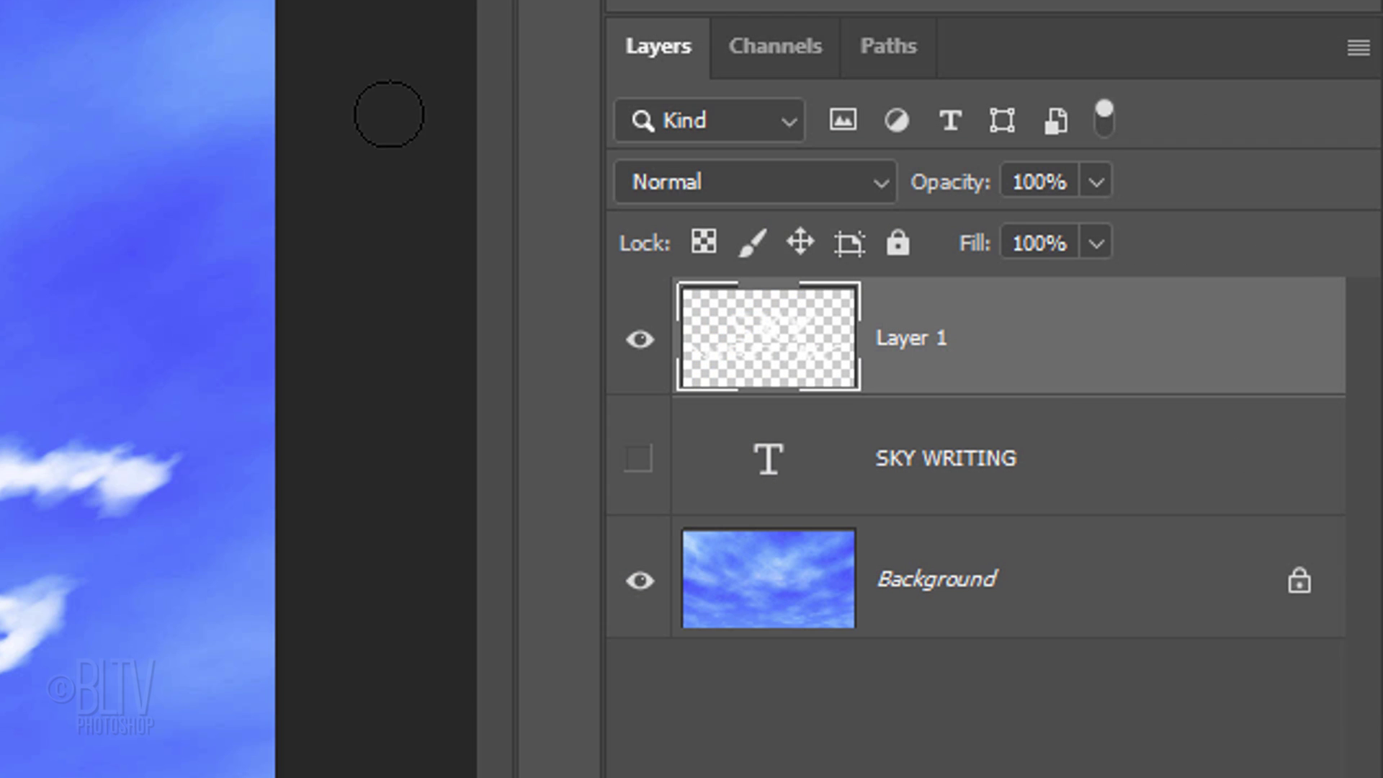
# Convert Layer 1 to a Smart Object from the Layers panel menu.
pyautogui.click(1360, 51)
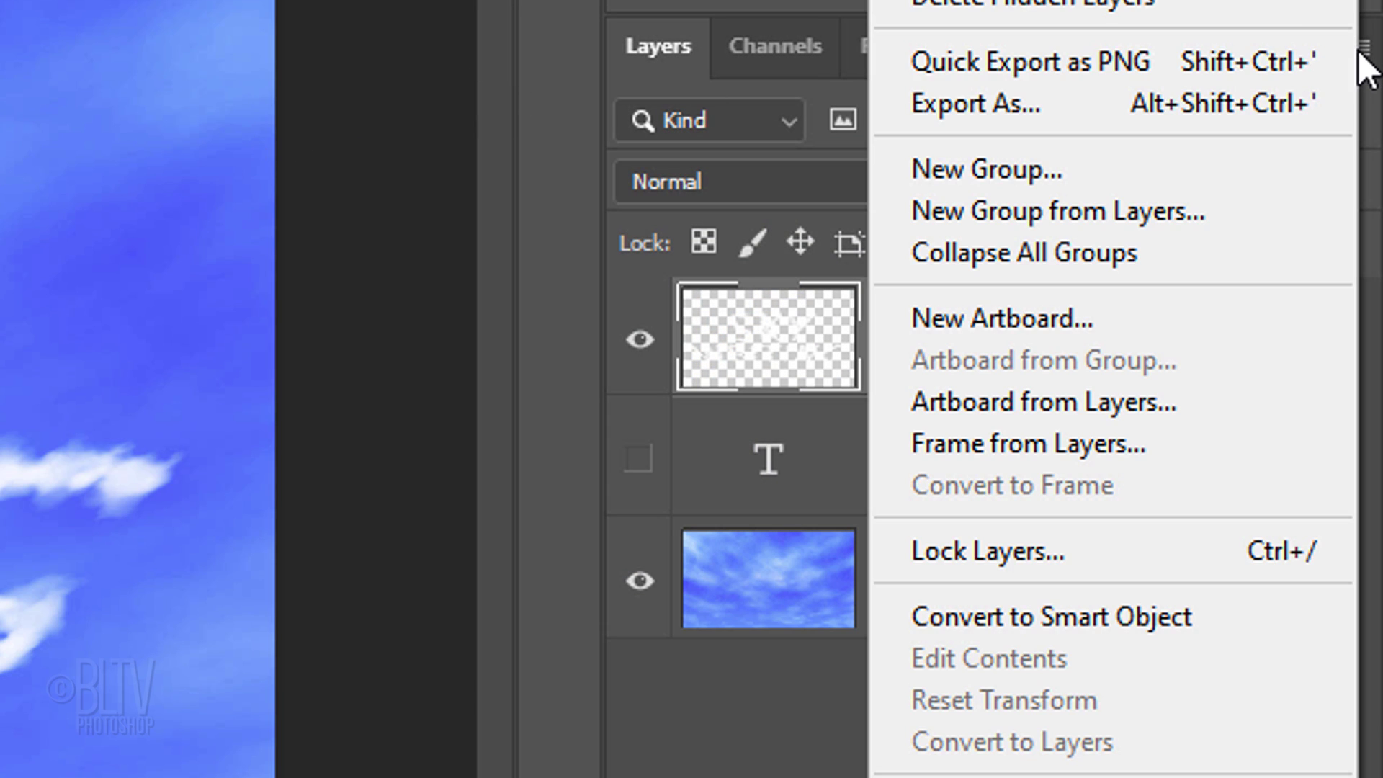
pyautogui.click(1005, 609)
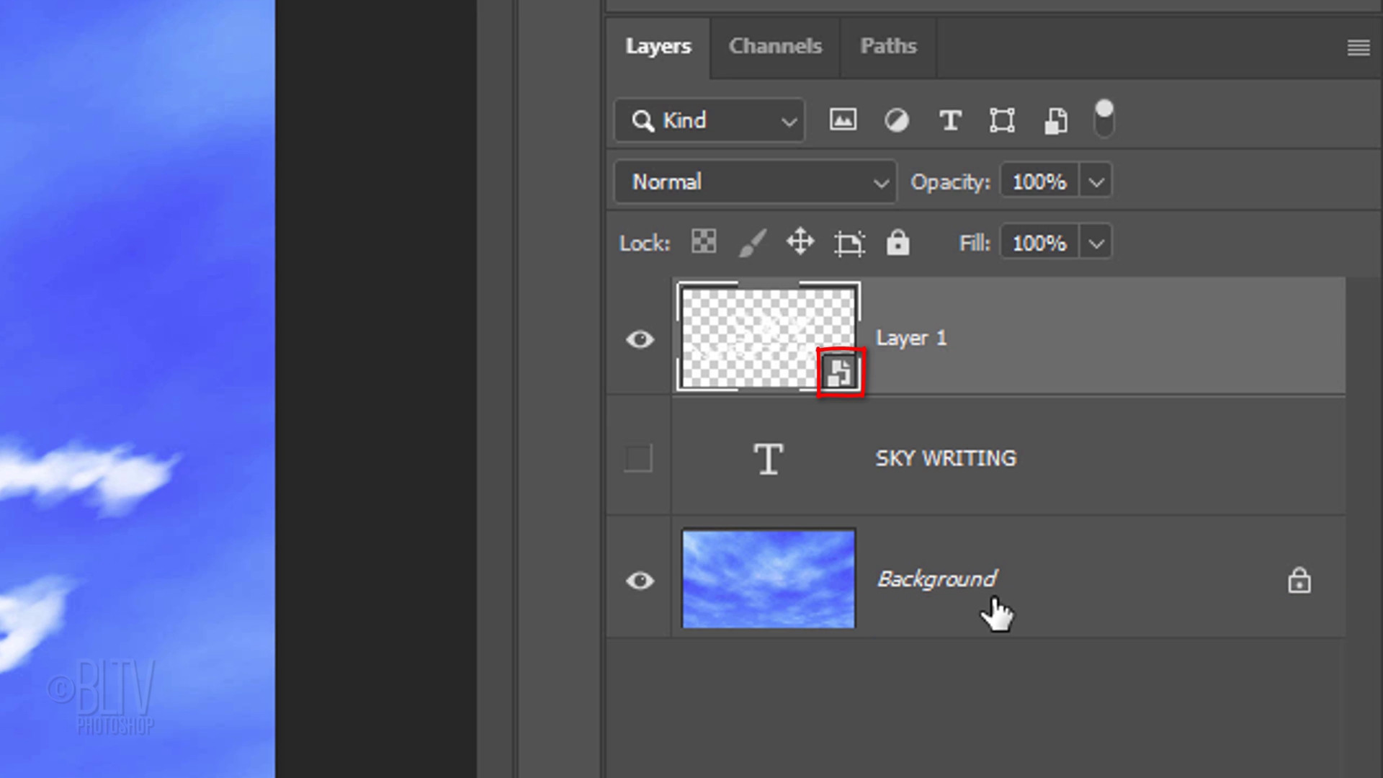
# In Layer 1's Blending Options, split the Underlying Layer Blend If sliders to 40/130 and 140/255.
pyautogui.doubleClick(1078, 352)
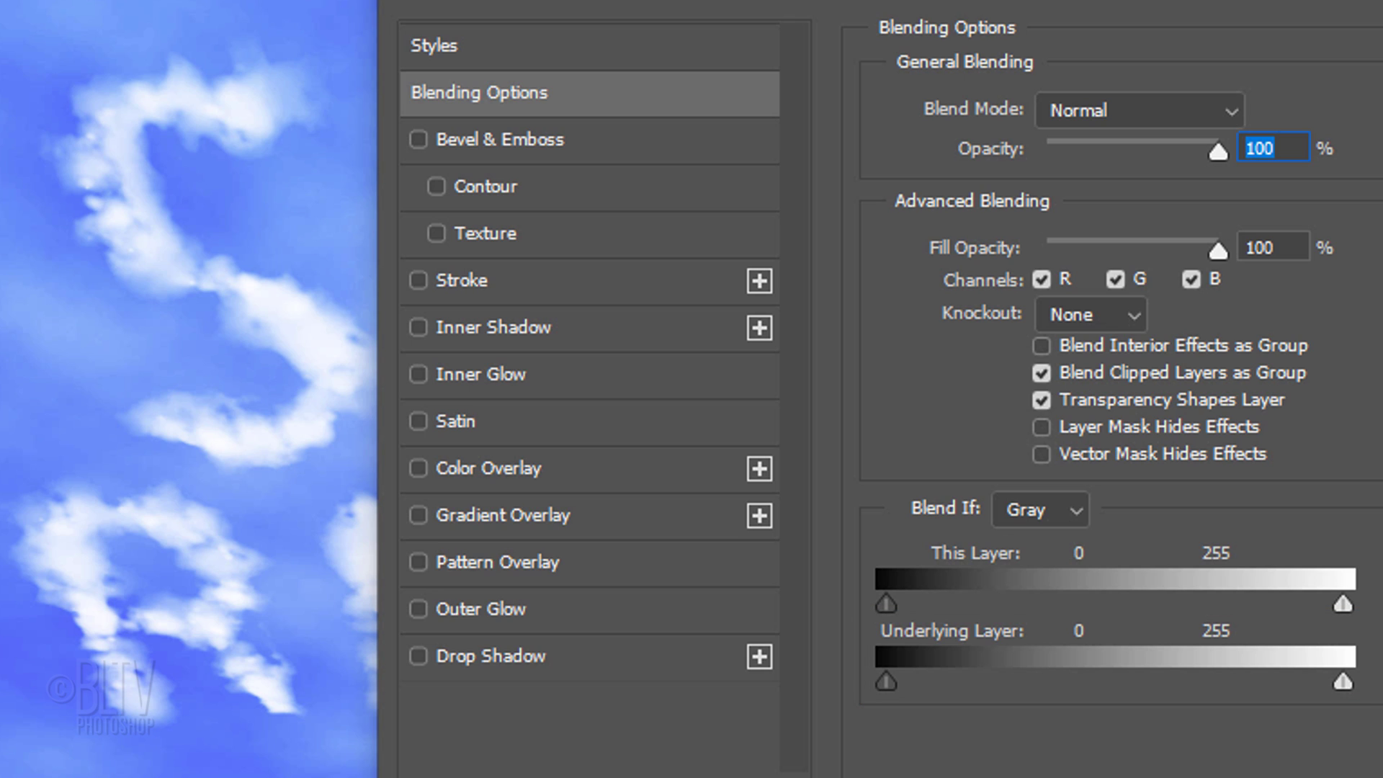
pyautogui.moveTo(1341, 680); pyautogui.dragTo(1211, 681)
pyautogui.moveTo(1067, 676); pyautogui.dragTo(832, 655)
pyautogui.moveTo(1343, 603)
pyautogui.mouseDown()
pyautogui.moveTo(1291, 601)
pyautogui.moveTo(1343, 603)
pyautogui.mouseUp()
pyautogui.press('alt')
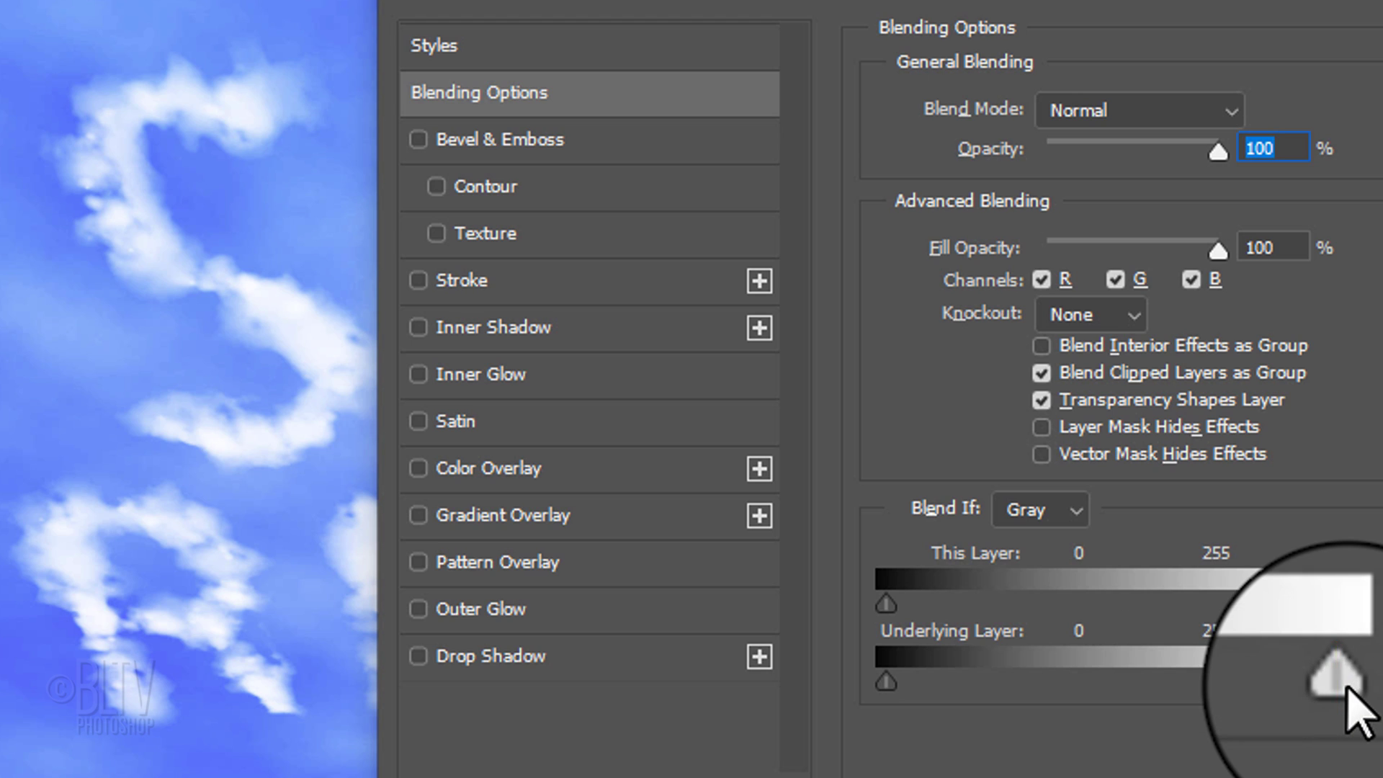
pyautogui.moveTo(1340, 682); pyautogui.dragTo(1139, 663)
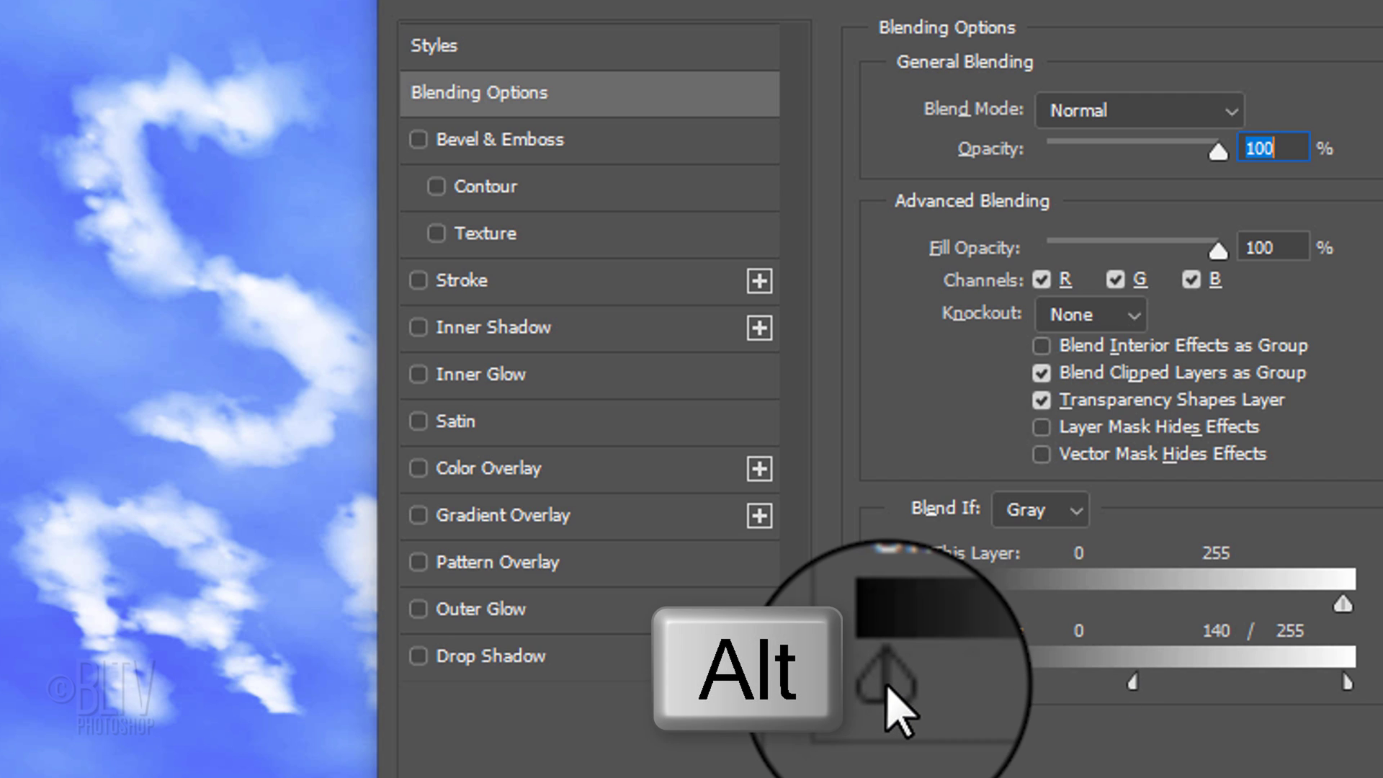
pyautogui.moveTo(886, 680); pyautogui.dragTo(1121, 679)
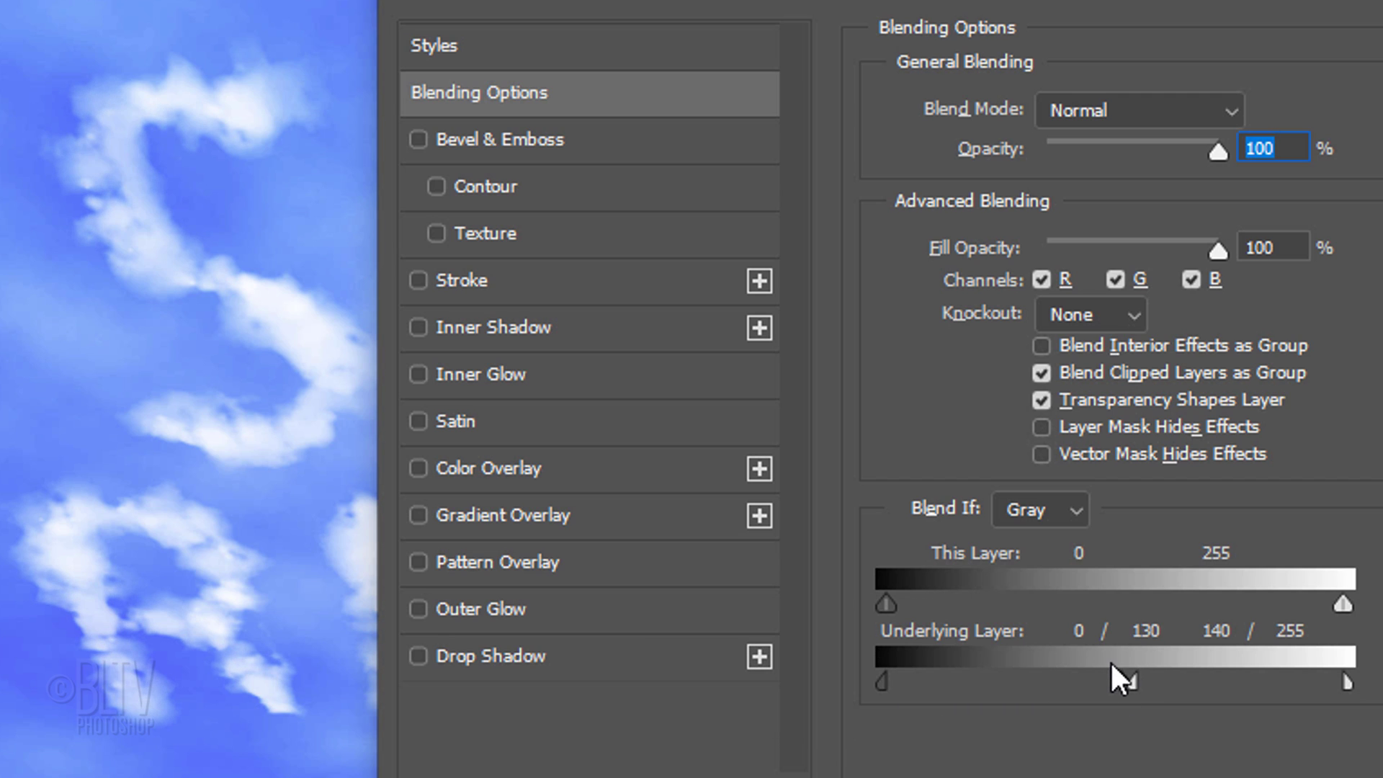
pyautogui.moveTo(931, 678); pyautogui.dragTo(959, 679)
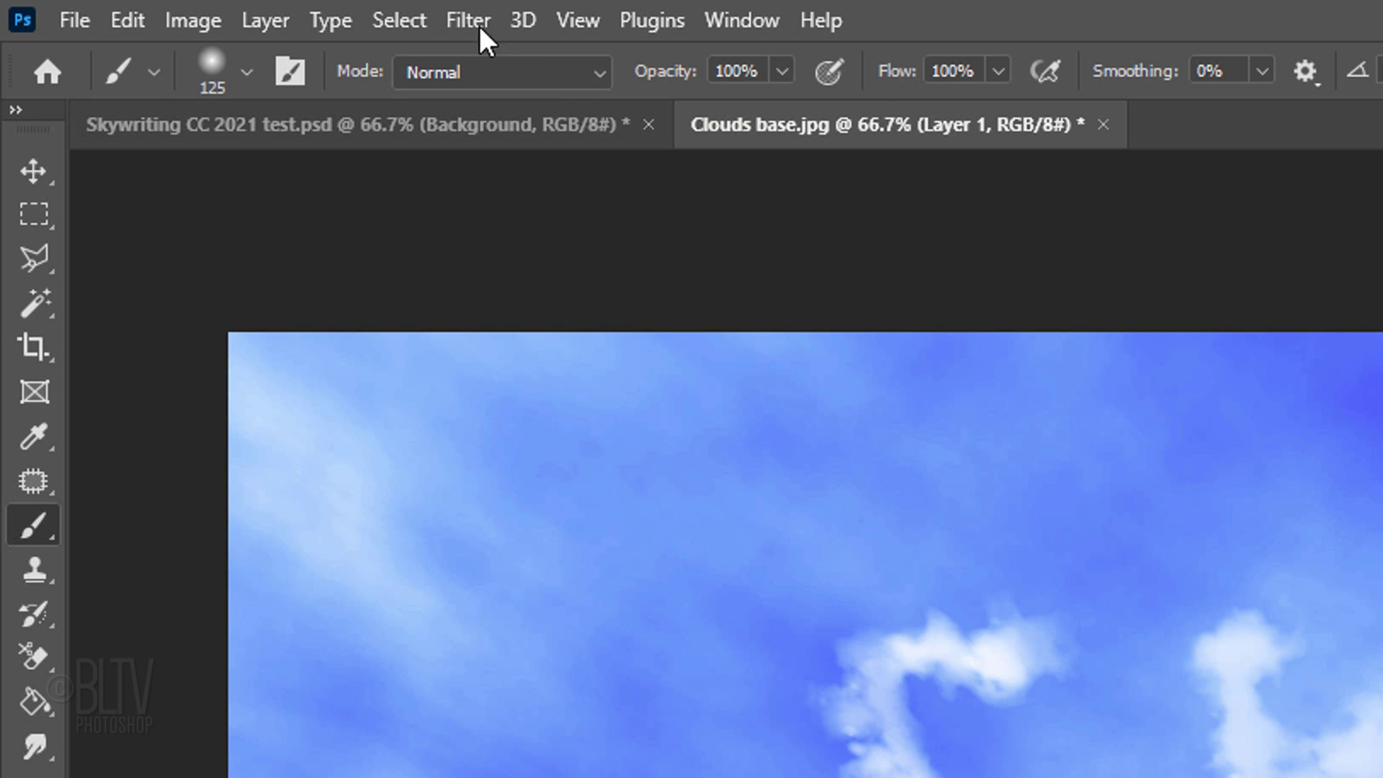
# Apply a Motion Blur with 0° angle and 10-pixel distance to the cloud letters.
pyautogui.click(472, 22)
pyautogui.moveTo(502, 490)
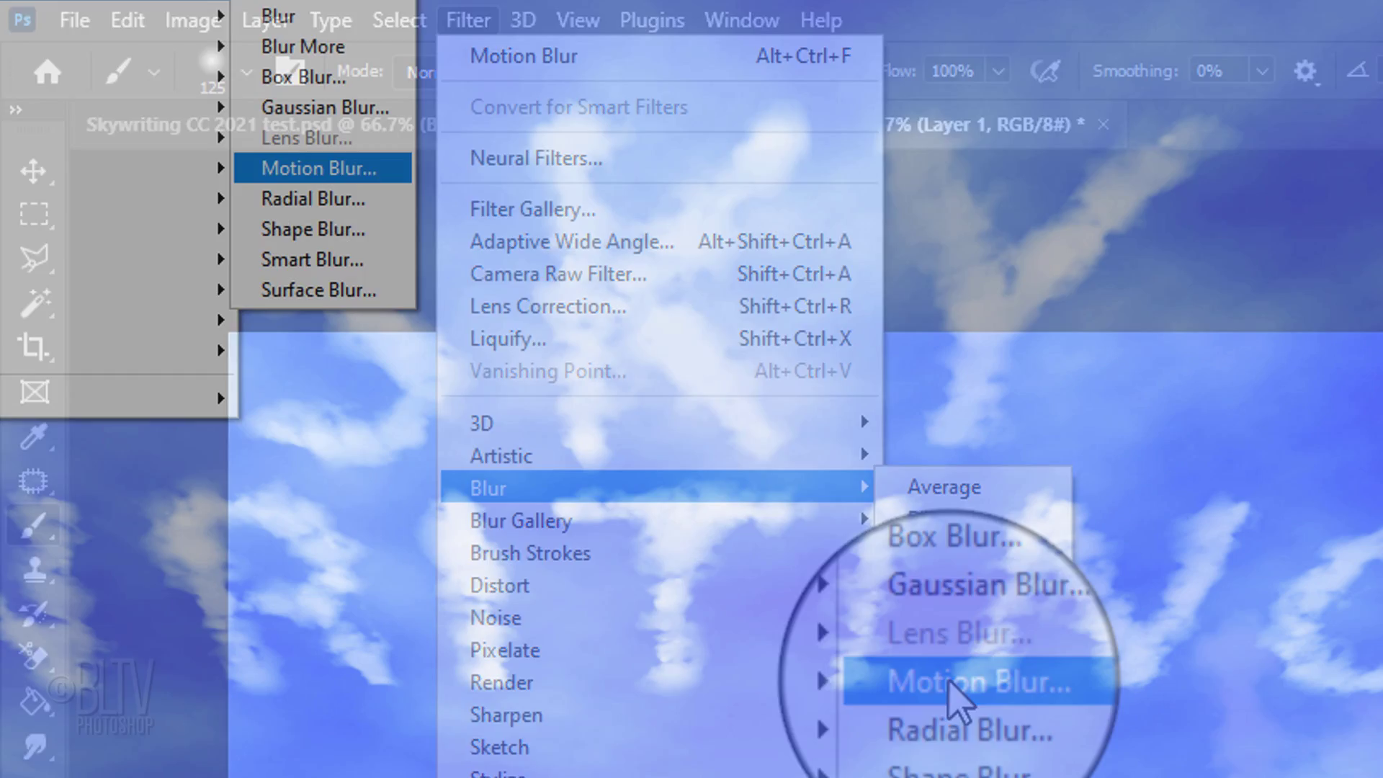
pyautogui.click(959, 681)
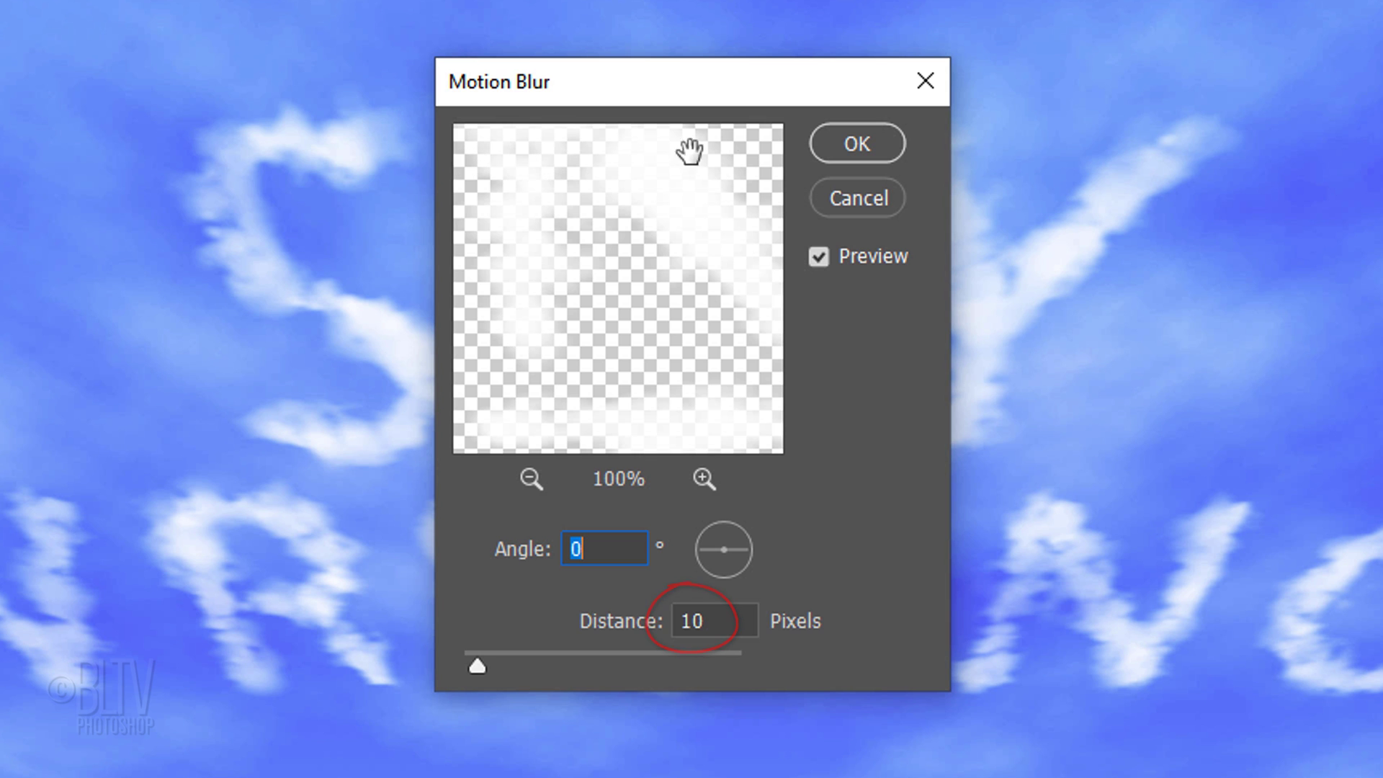
pyautogui.click(844, 145)
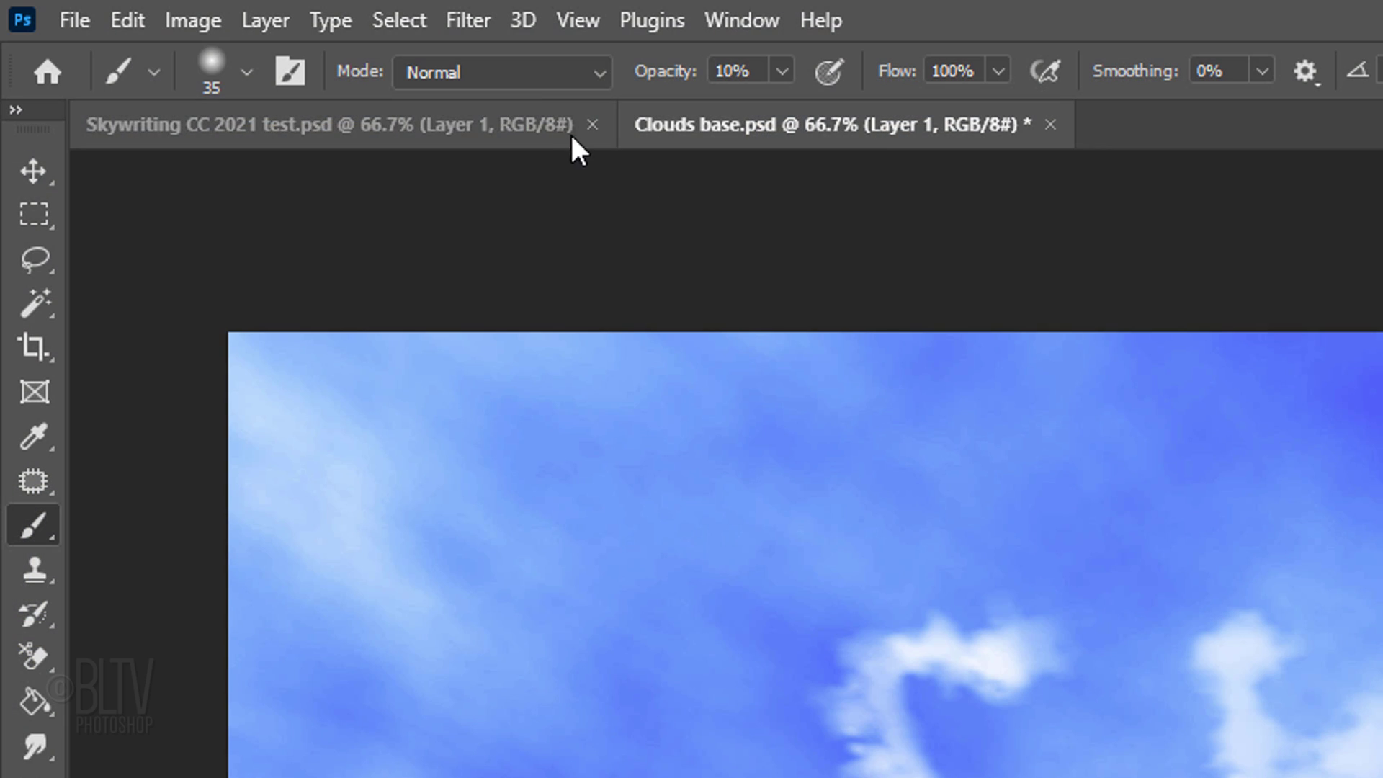
# Open Gaussian Blur to preview a 2.0-pixel radius softening on the cloud letters.
pyautogui.click(474, 21)
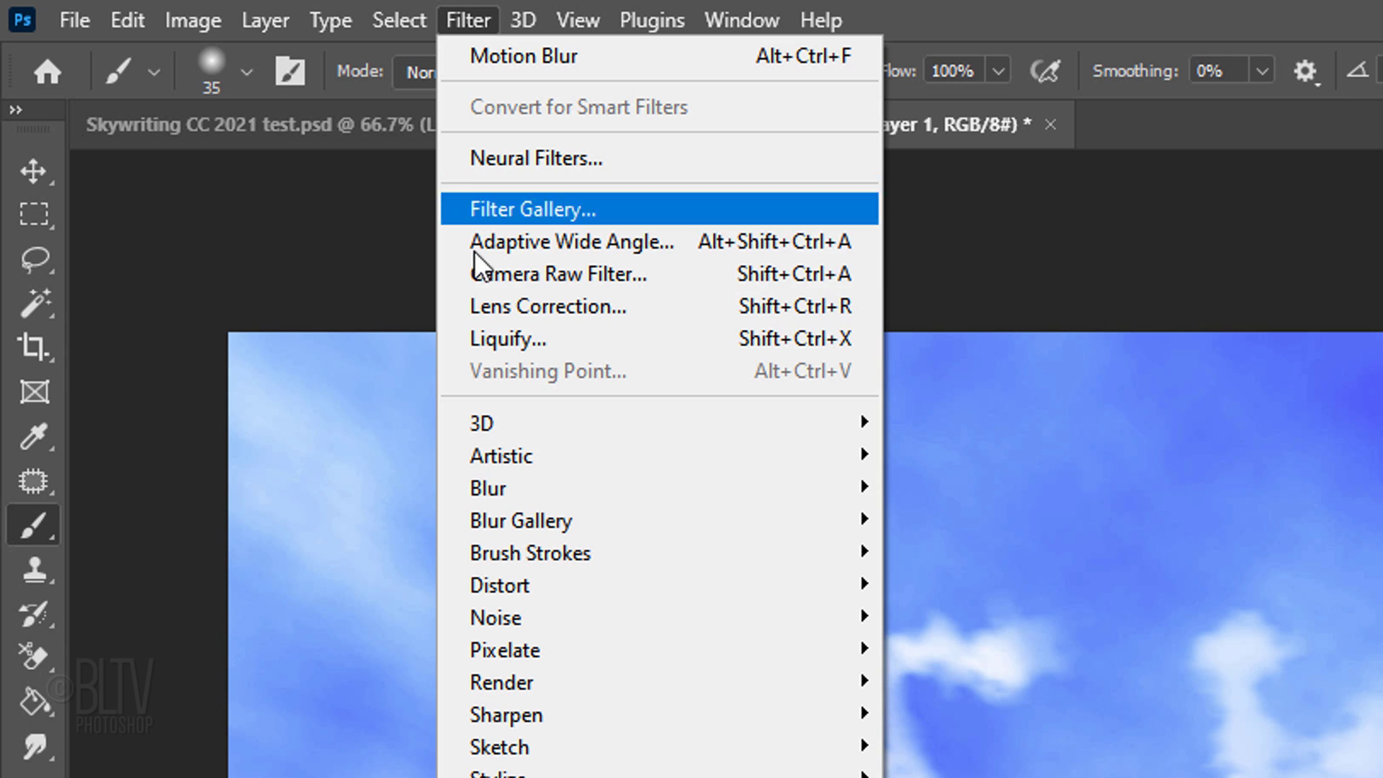
pyautogui.moveTo(512, 491)
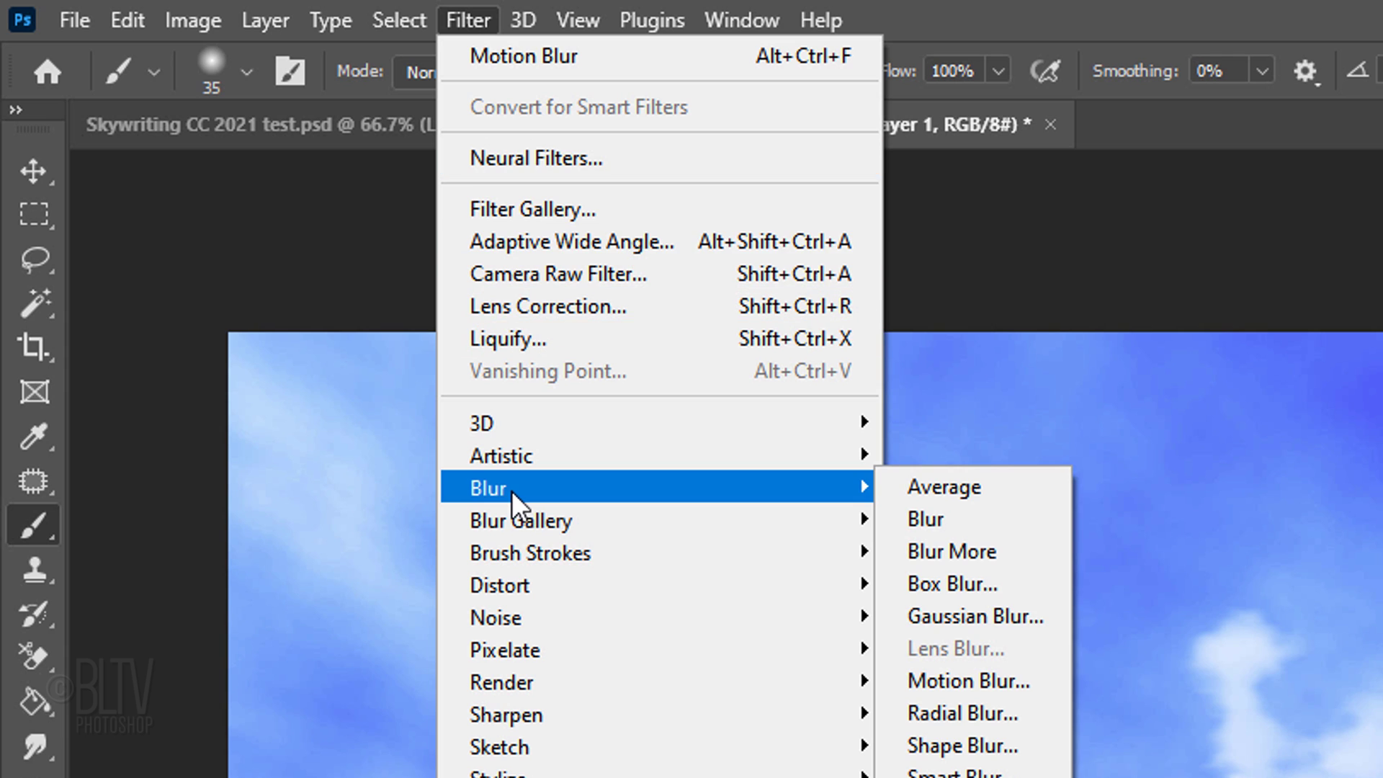
pyautogui.click(957, 613)
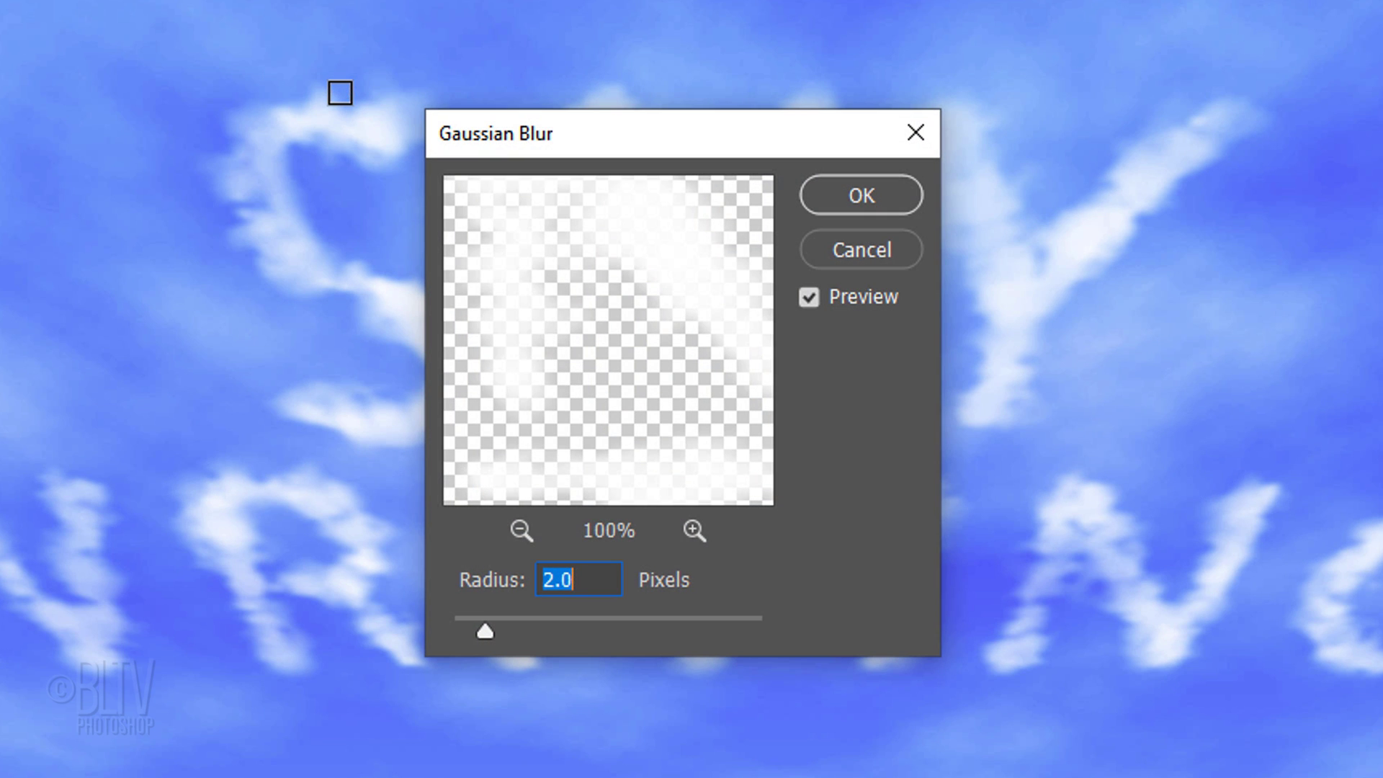